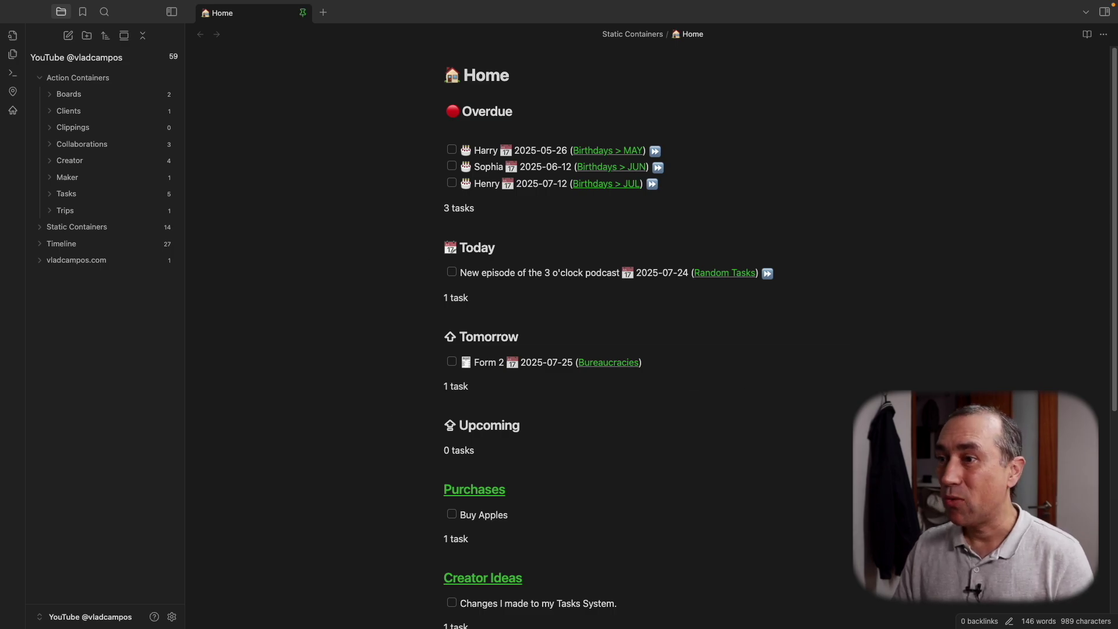
# Step: Reveal the Purchases query source and inspect its not done and path filter lines
pyautogui.scroll(-5, 583, 326)
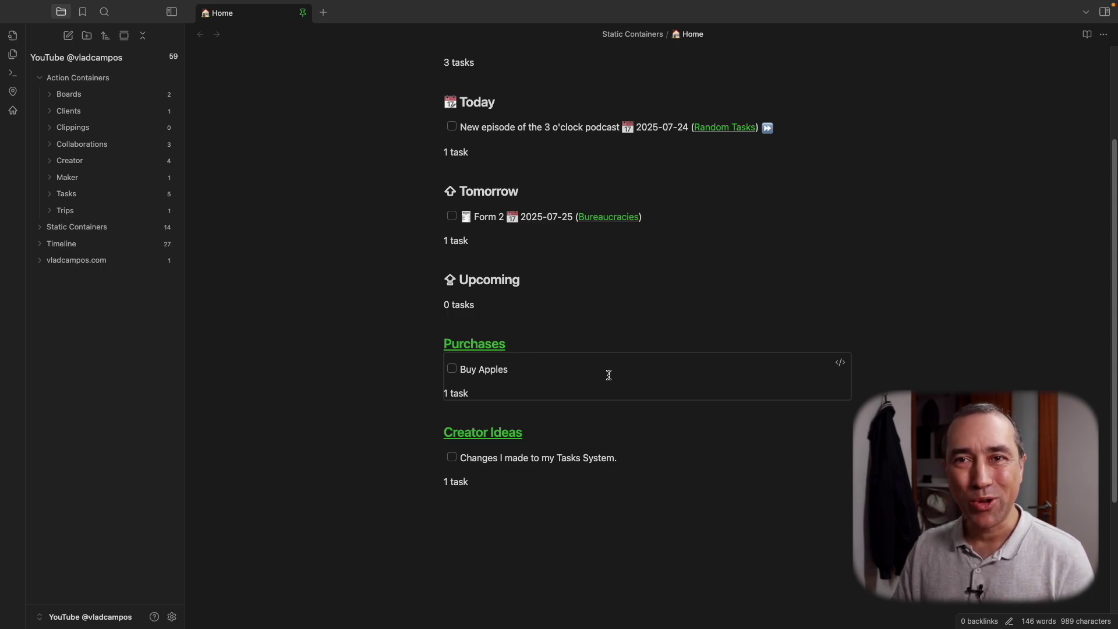
pyautogui.click(840, 362)
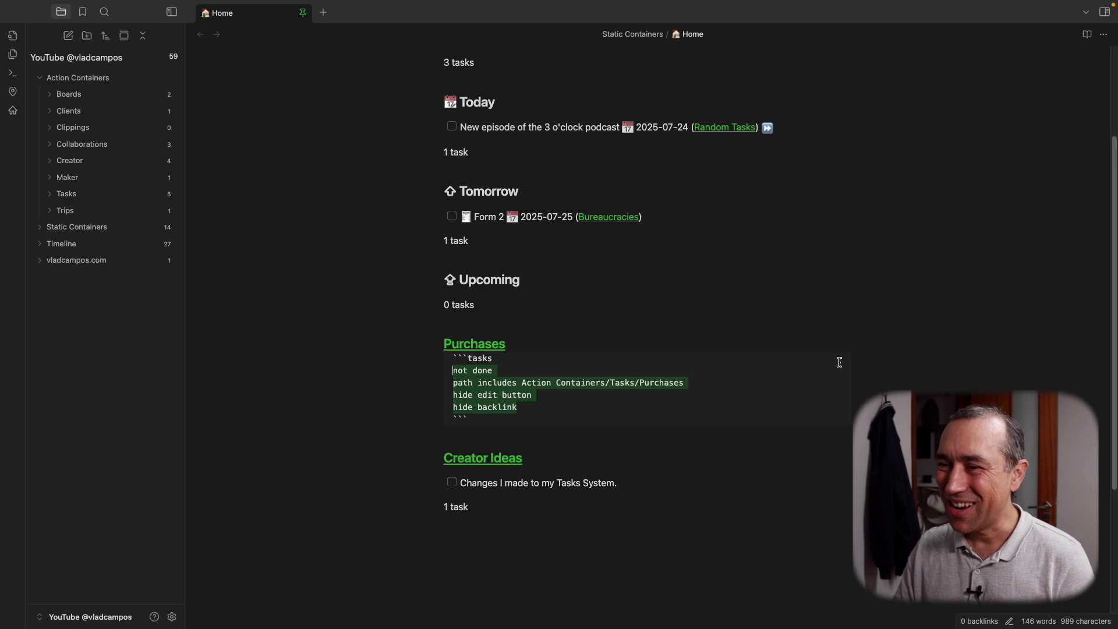
pyautogui.click(797, 406)
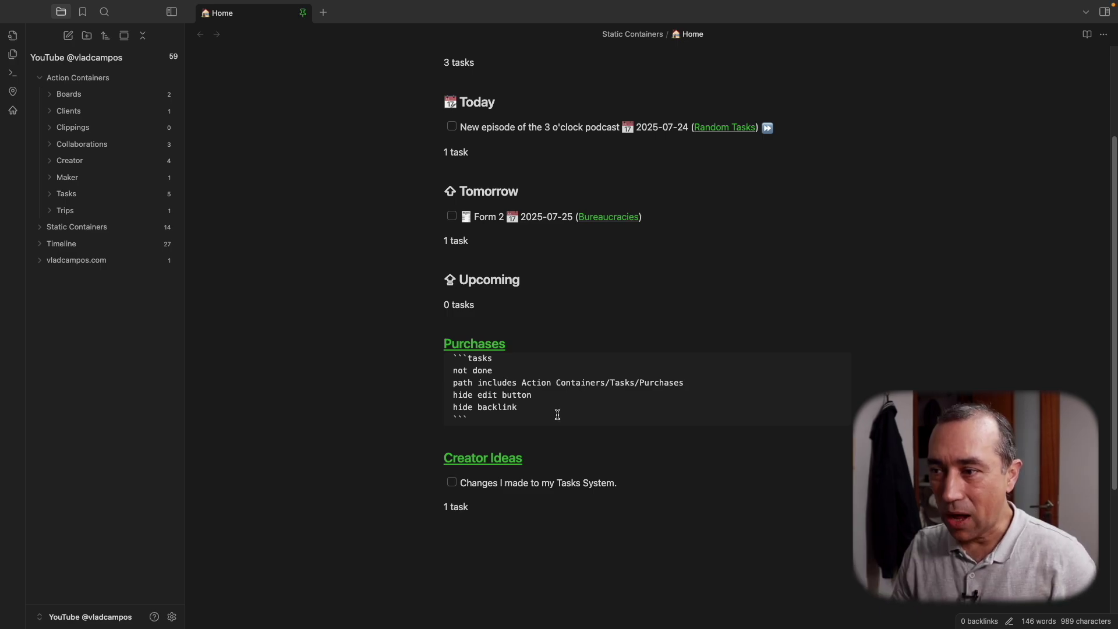
pyautogui.moveTo(453, 371); pyautogui.dragTo(714, 383)
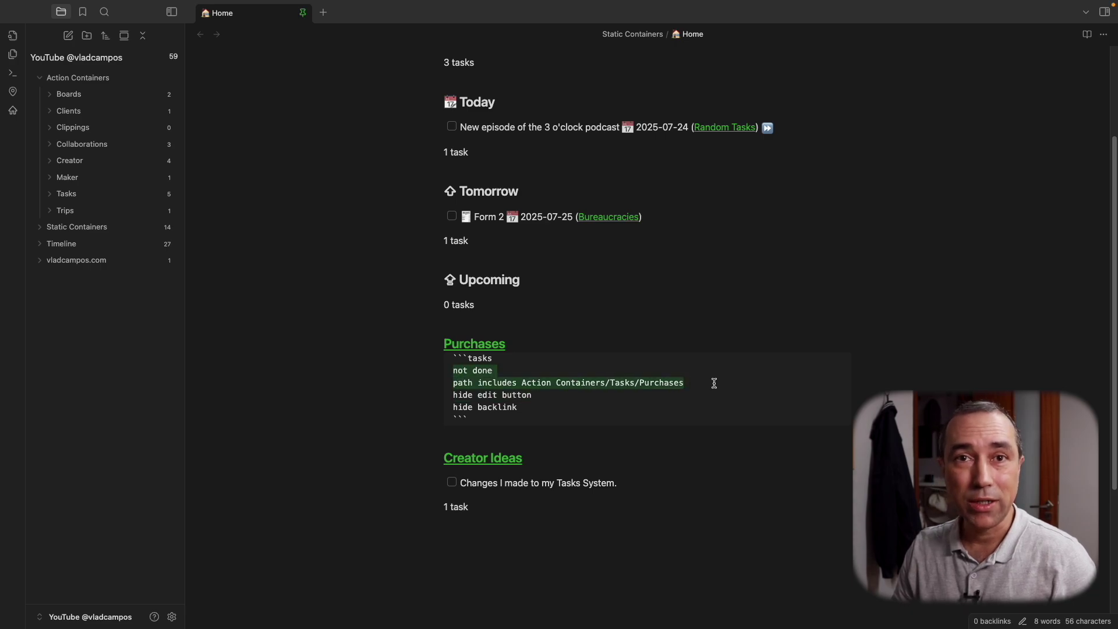
pyautogui.click(622, 405)
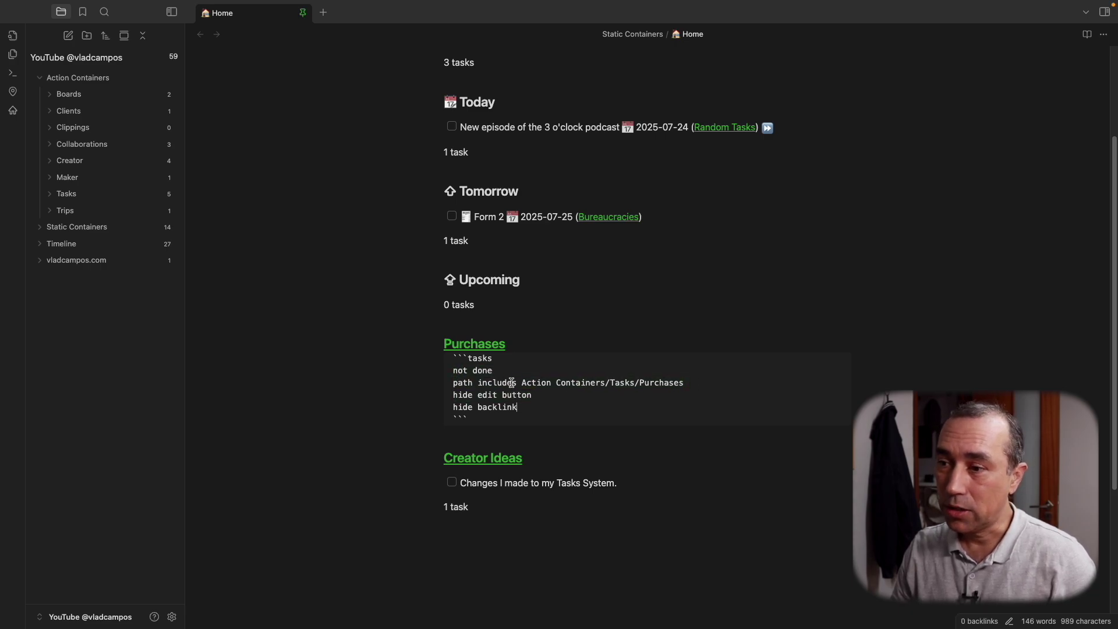
pyautogui.moveTo(492, 371); pyautogui.dragTo(683, 383)
pyautogui.click(476, 382)
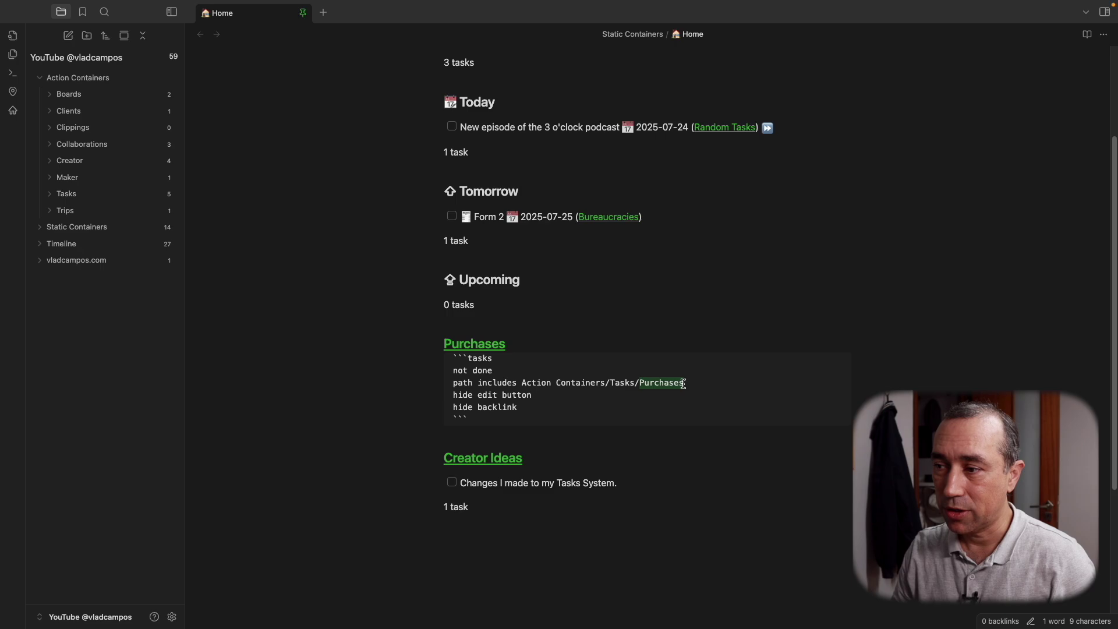
# Step: Expand the Tasks folder and review the query's hide edit button and hide backlink lines
pyautogui.click(51, 194)
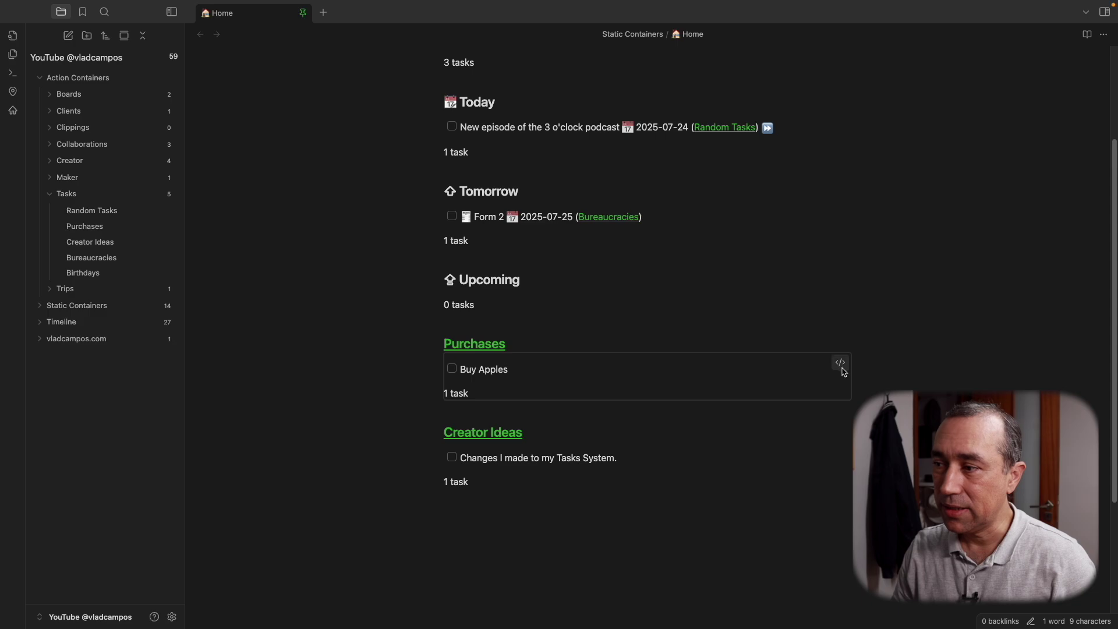
pyautogui.click(840, 366)
pyautogui.click(659, 382)
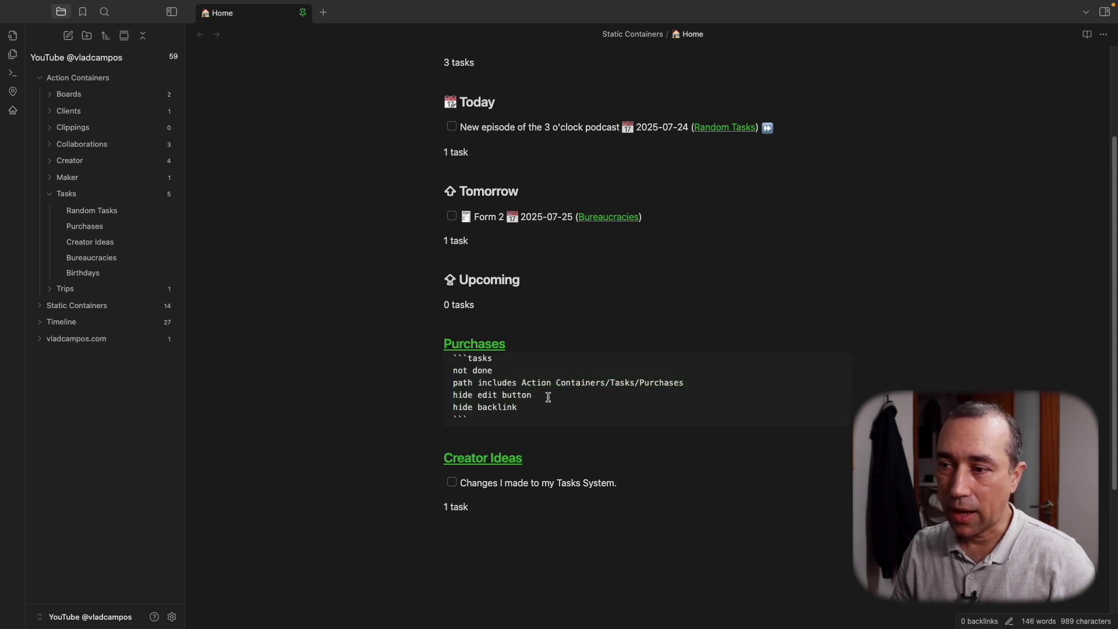
pyautogui.moveTo(455, 396); pyautogui.dragTo(532, 407)
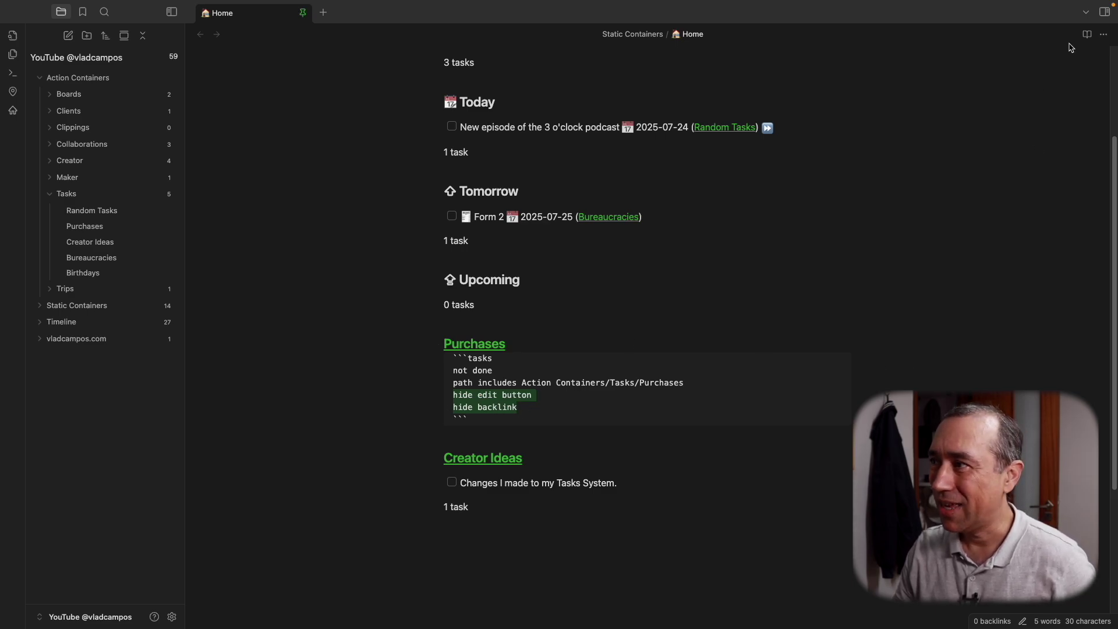
# Step: Open the Purchases note from Home in a new tab, in editing view
pyautogui.click(1087, 34)
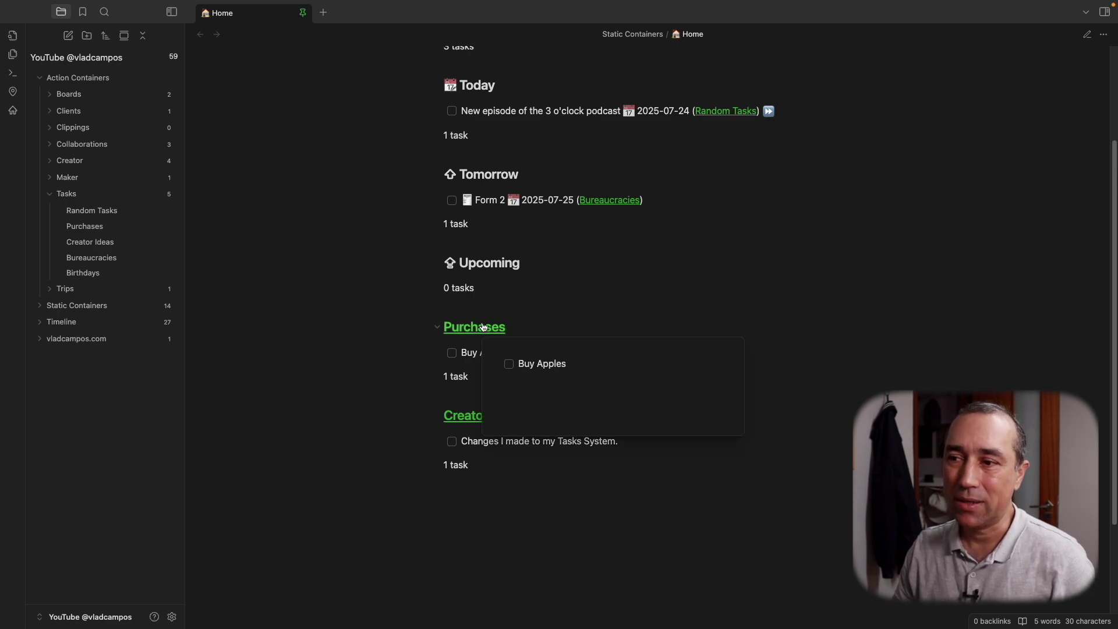
pyautogui.click(464, 329)
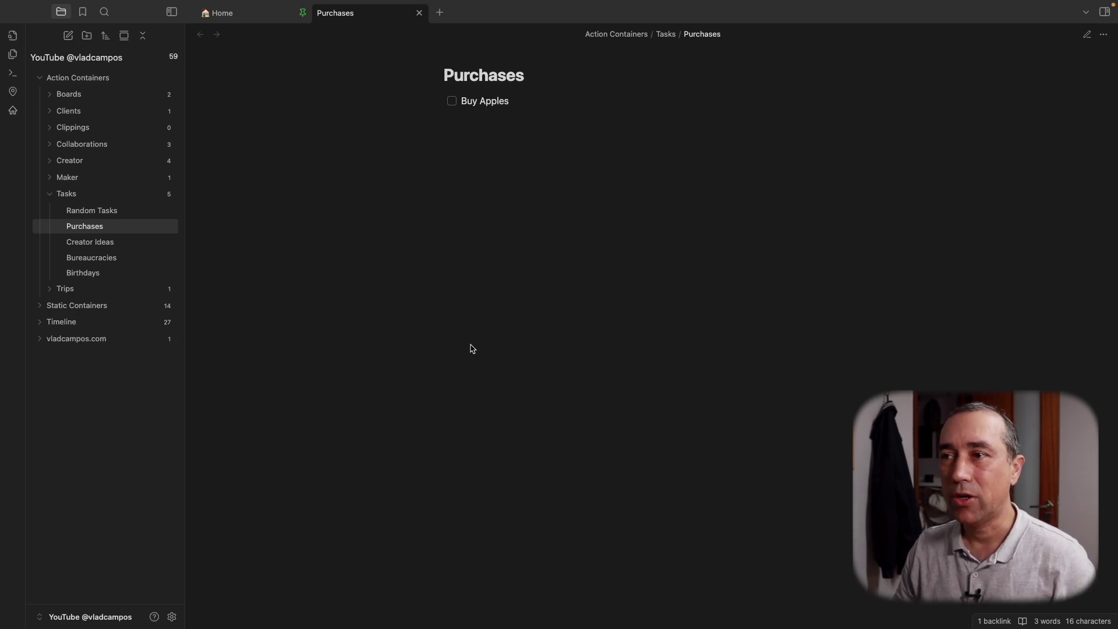
pyautogui.click(1087, 33)
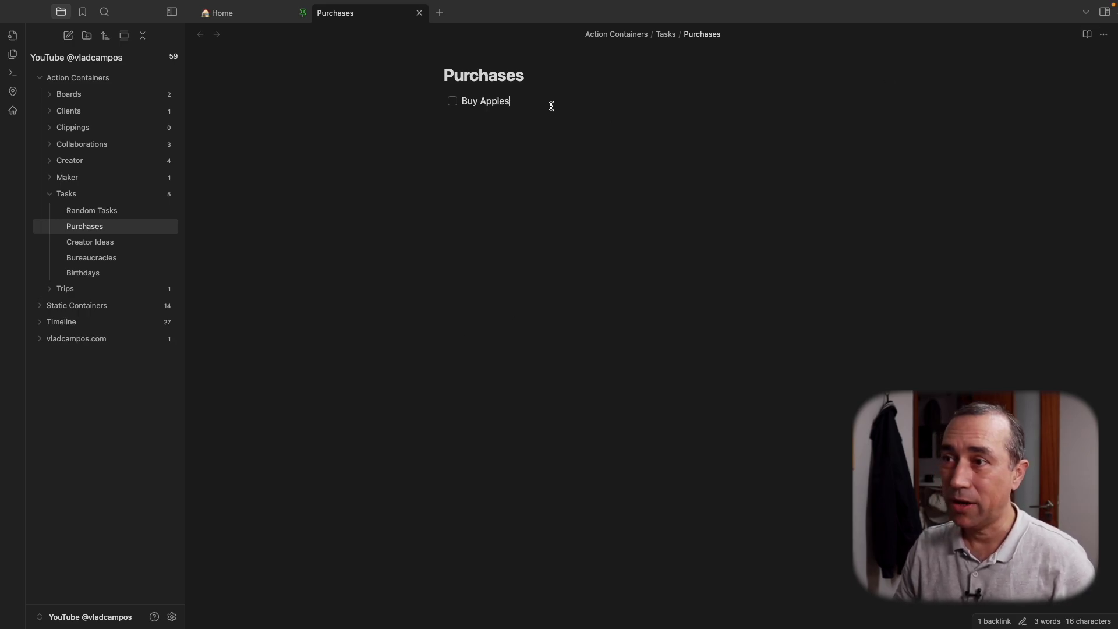
# Step: Add a task named New on the line below Buy Apples
pyautogui.click(550, 106)
pyautogui.press('Return')
pyautogui.write('New')
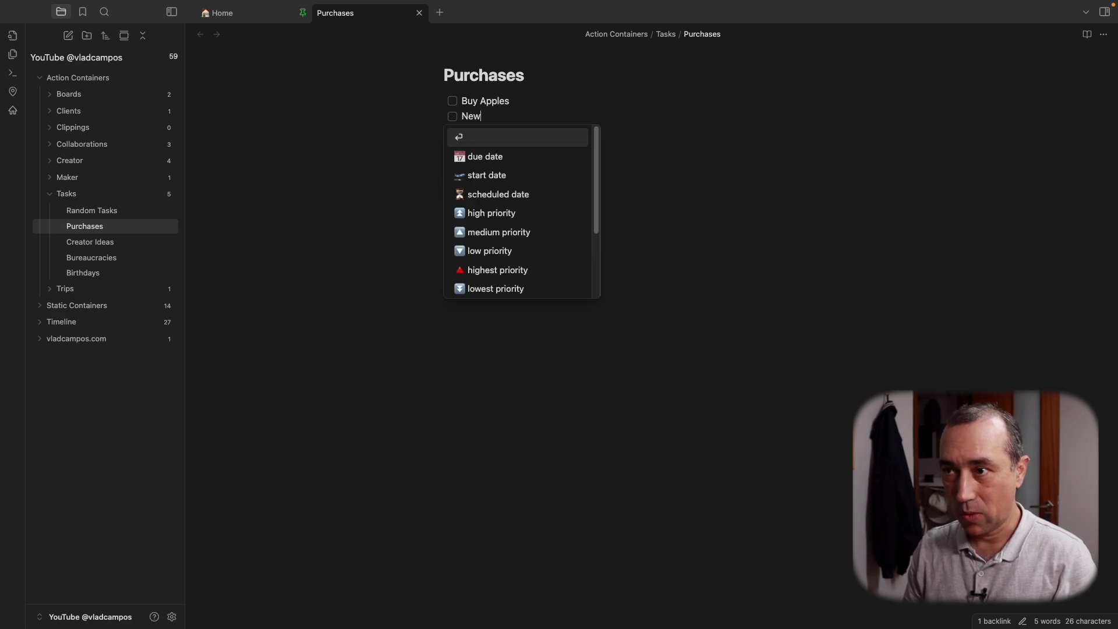
pyautogui.press('Return')
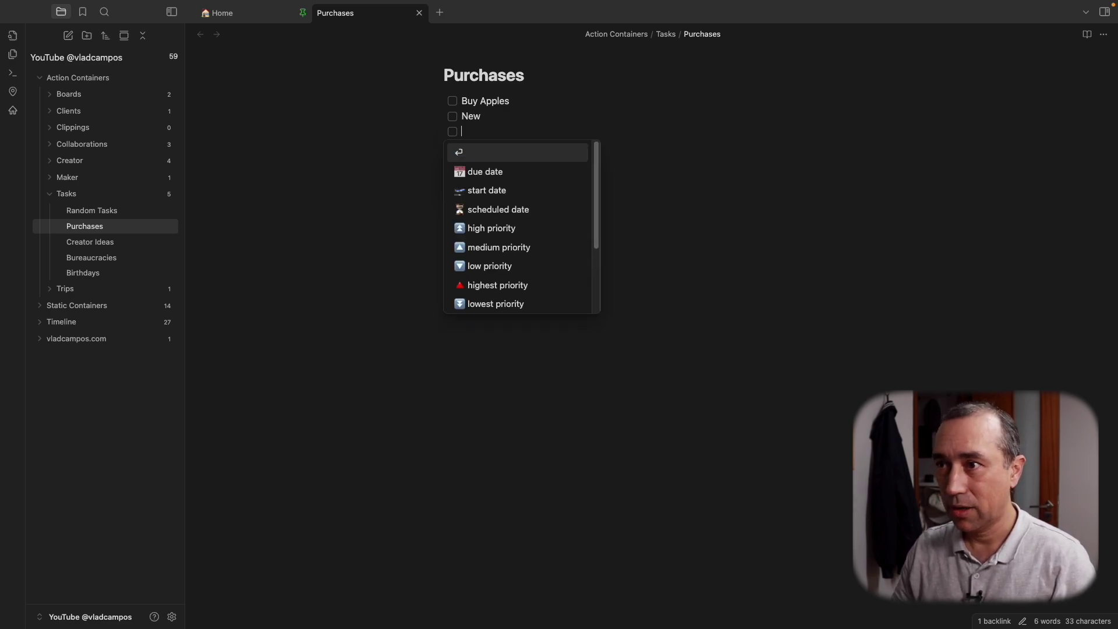
pyautogui.press('Return')
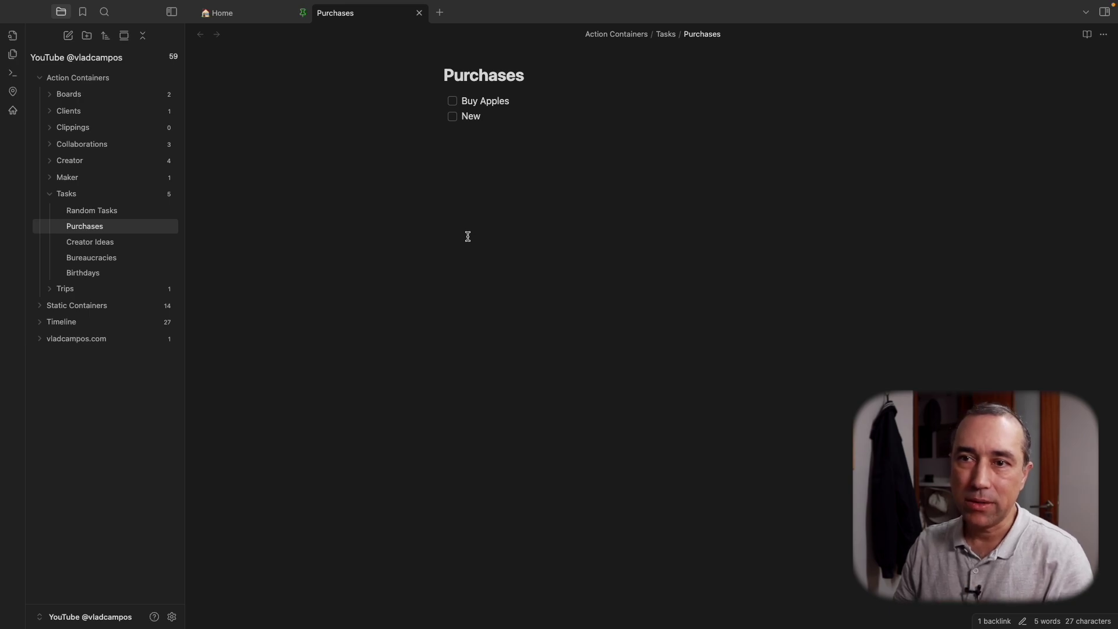
pyautogui.click(46, 193)
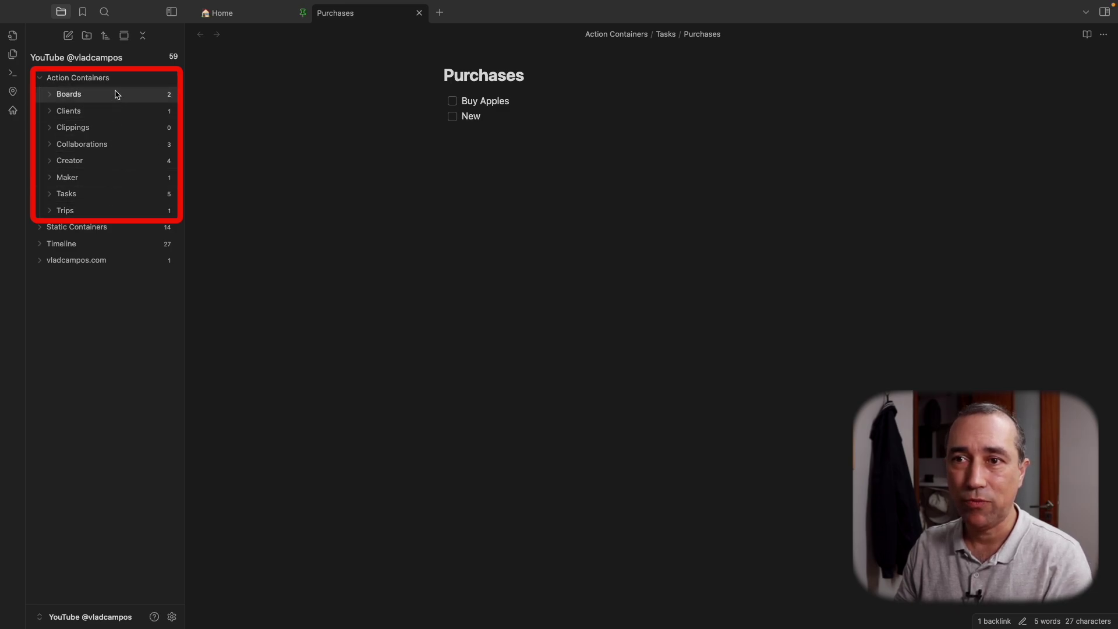
pyautogui.click(48, 197)
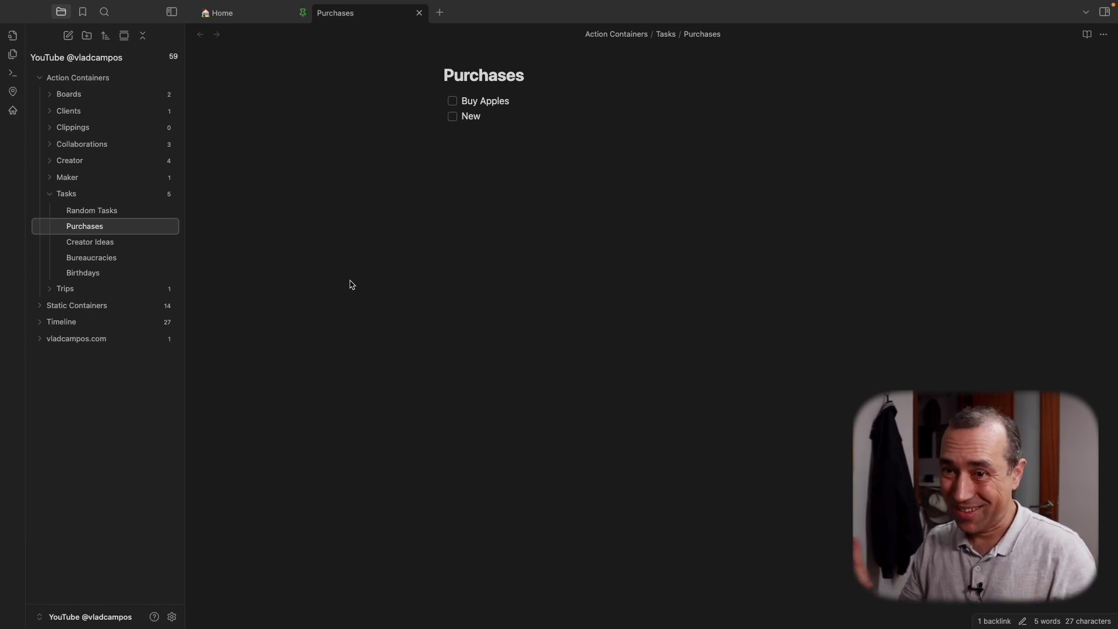
# Step: Open Purchases from Home's heading link, then close the extra Purchases tabs
pyautogui.click(247, 17)
pyautogui.scroll(3, 777, 357)
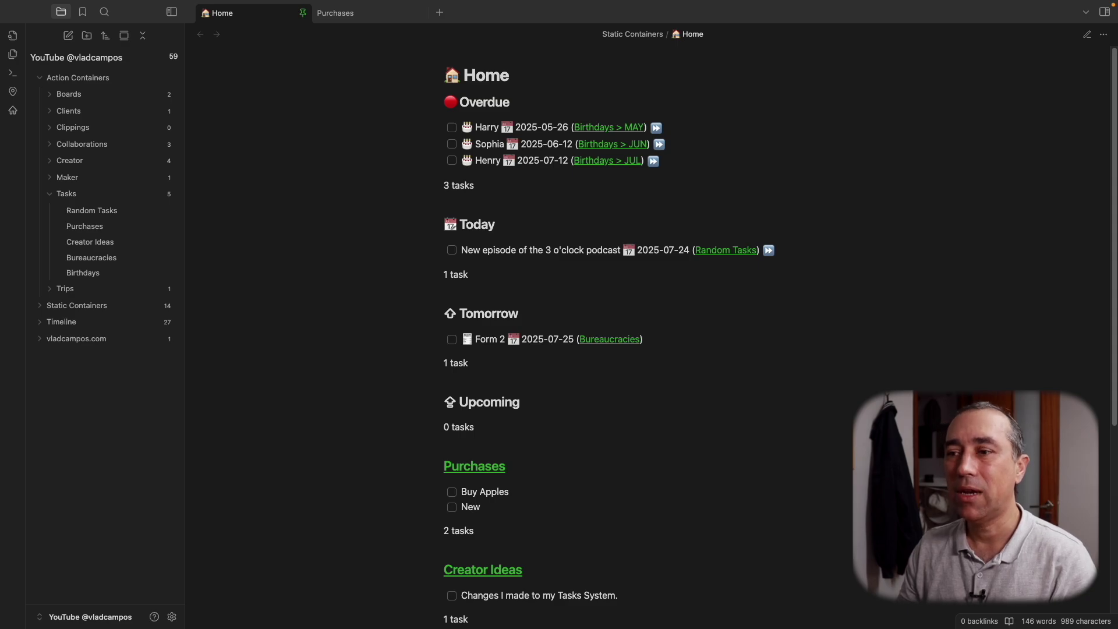
pyautogui.scroll(-1, 610, 342)
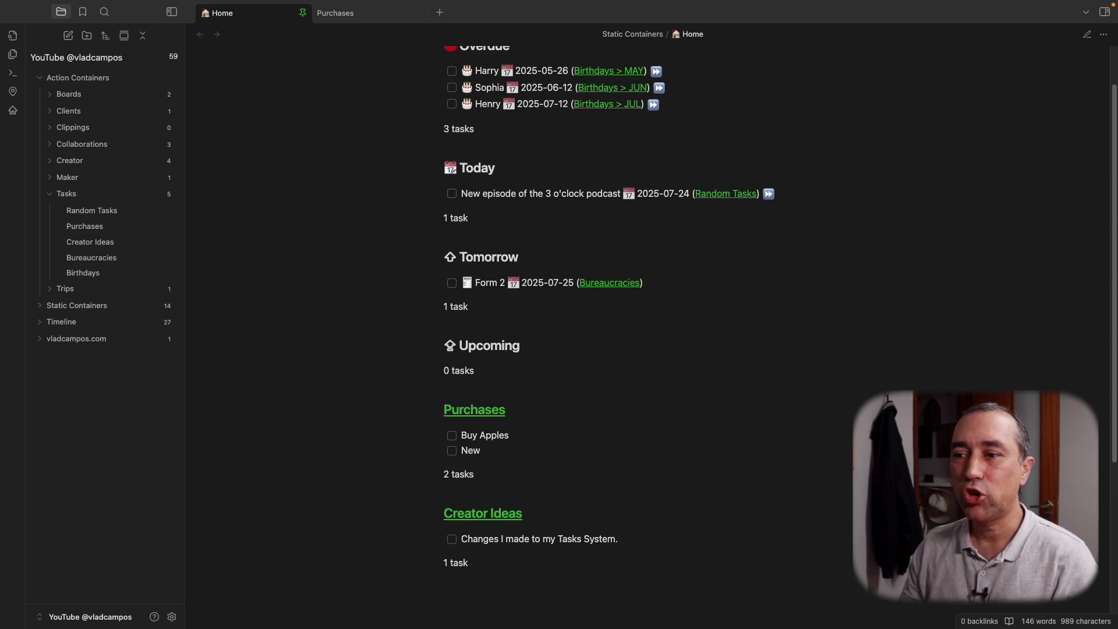
pyautogui.keyDown('super'); pyautogui.click(469, 411); pyautogui.keyUp('super')
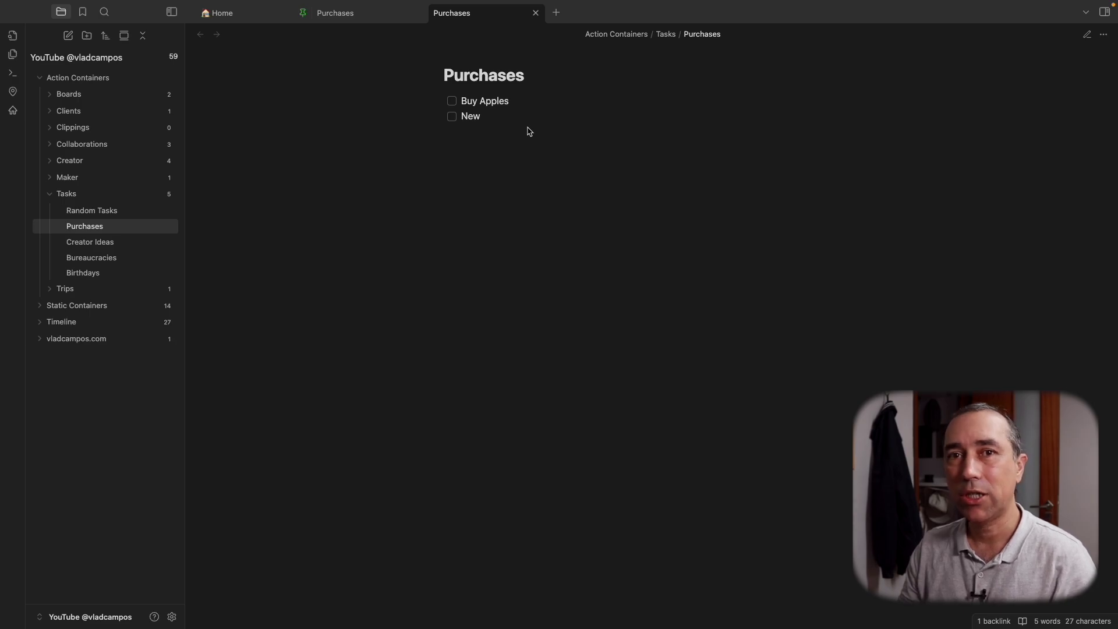
pyautogui.click(536, 13)
pyautogui.click(421, 11)
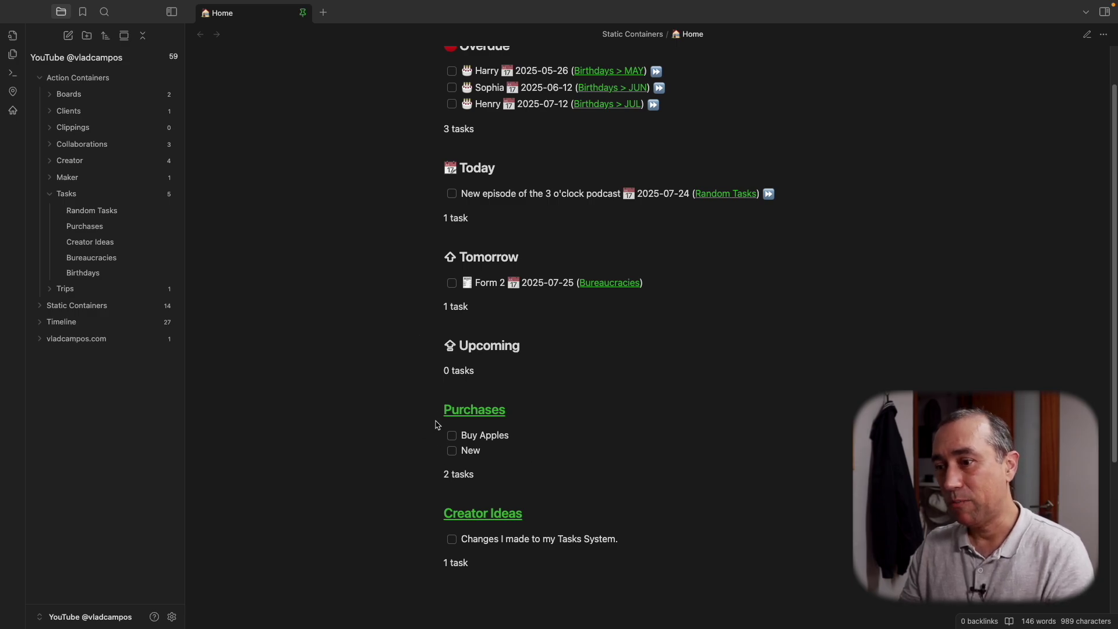
# Step: Tick the New task in Home's Purchases query and confirm it in the Purchases note
pyautogui.click(452, 451)
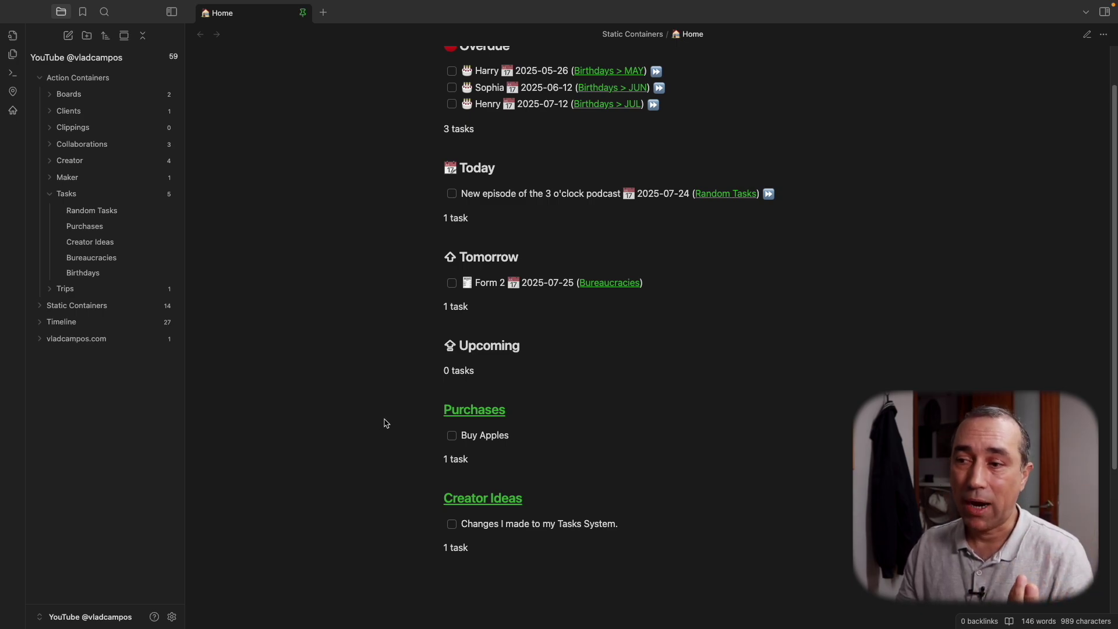
pyautogui.click(469, 410)
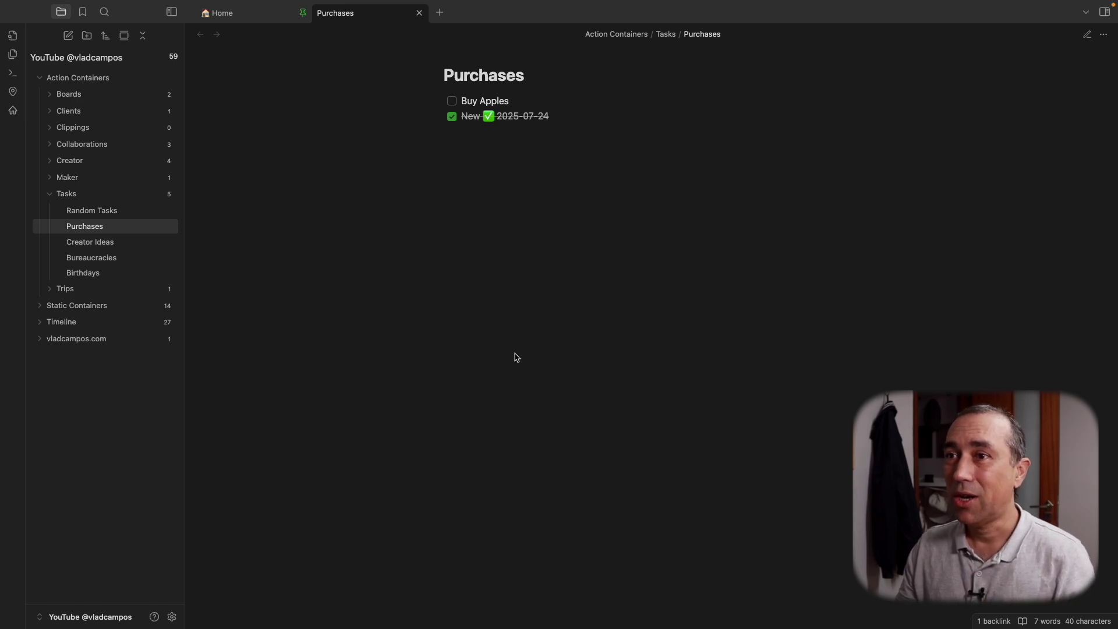
pyautogui.click(257, 19)
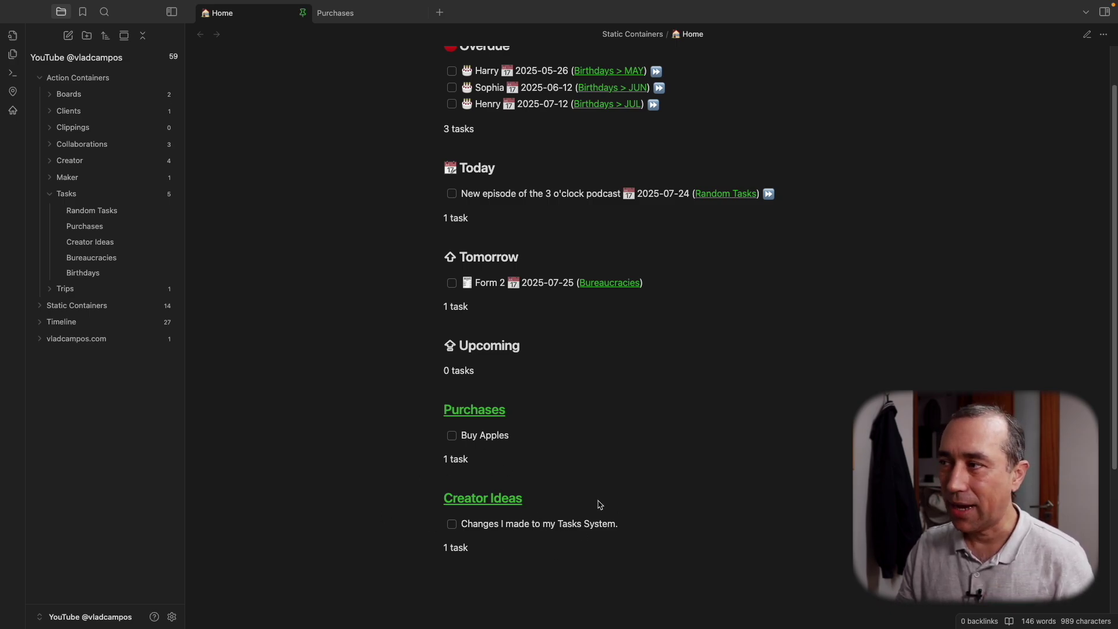
# Step: Inspect the Creator Ideas query source and its Creator Ideas folder path
pyautogui.click(1087, 34)
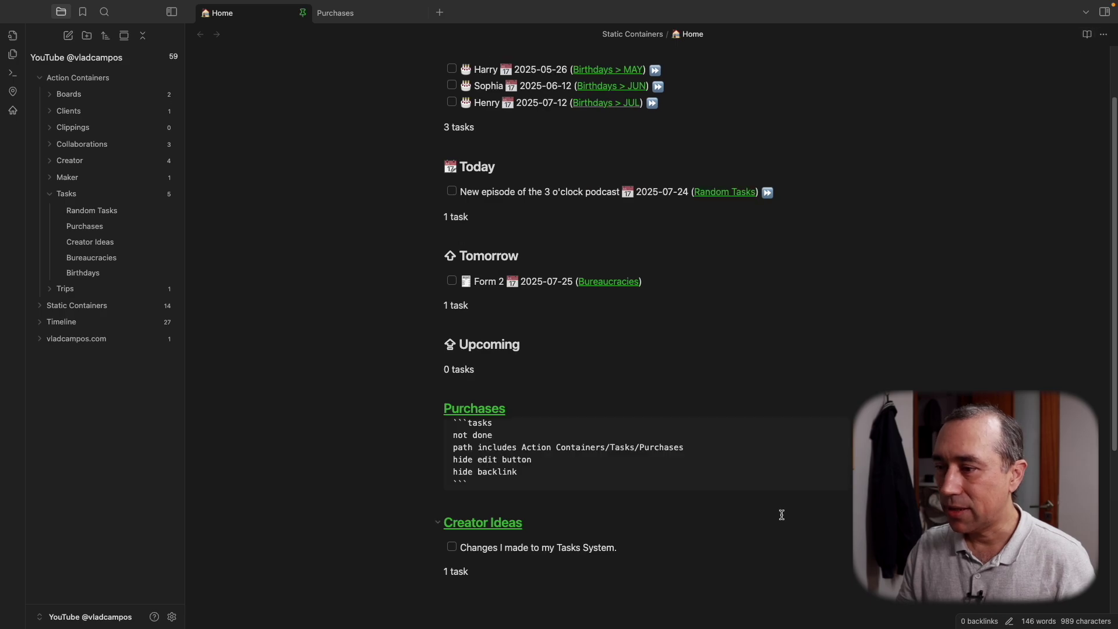
pyautogui.click(841, 542)
pyautogui.scroll(-5, 551, 295)
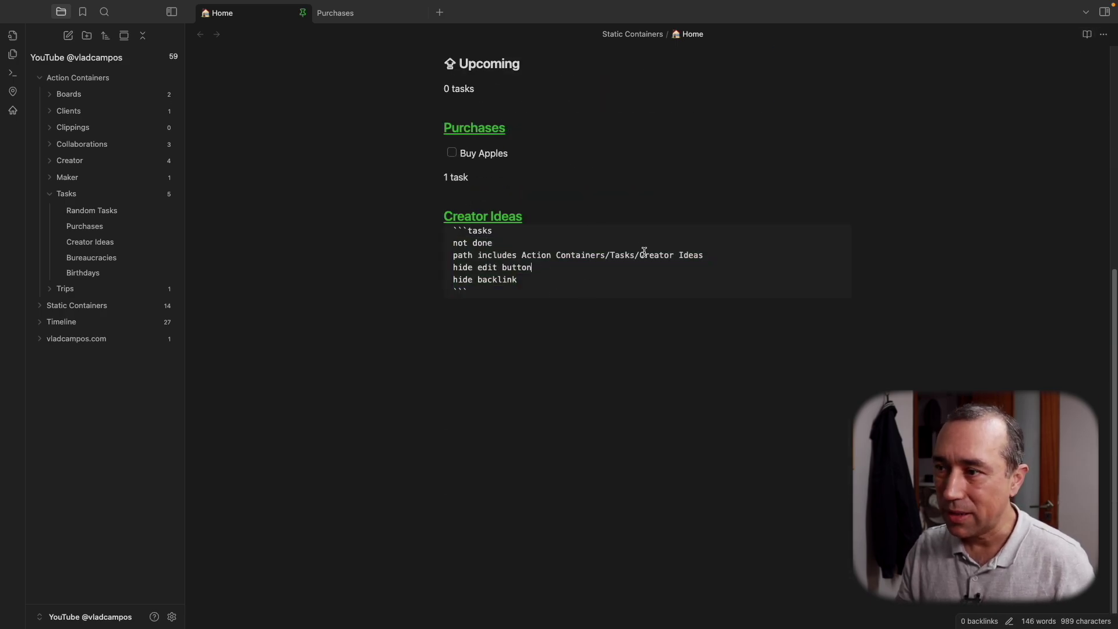
pyautogui.moveTo(640, 257); pyautogui.dragTo(712, 257)
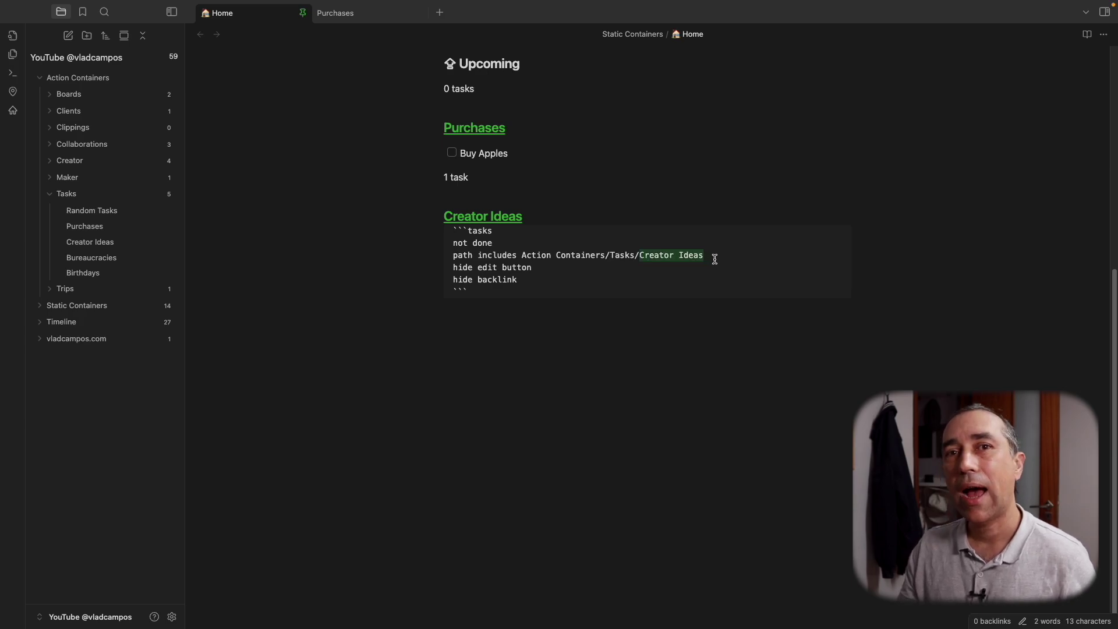
# Step: Open the Creator Ideas note in a new tab and put Home back in reading view
pyautogui.click(89, 243)
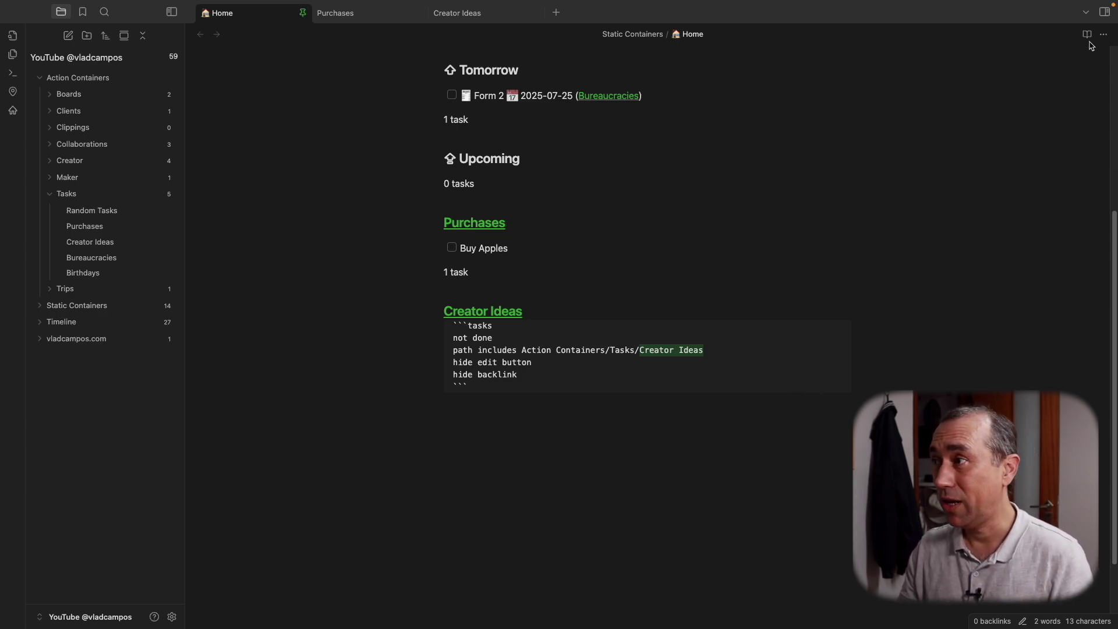
pyautogui.press('super+e')
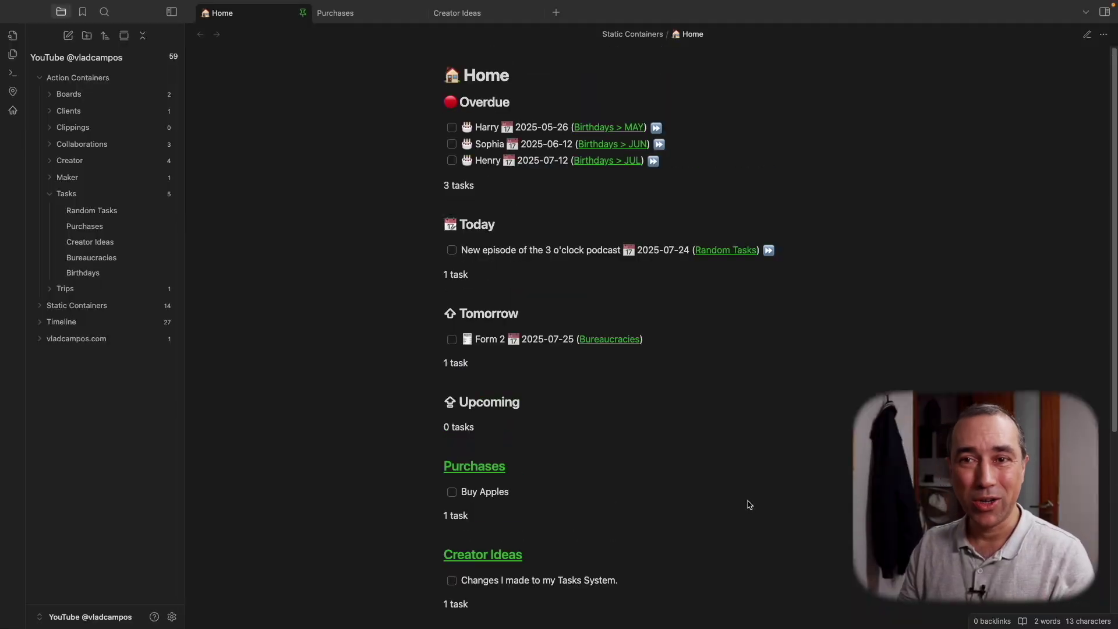
# Step: Review the Home note, then switch it to editing view with the Creator Ideas query still rendered
pyautogui.scroll(-3, 748, 503)
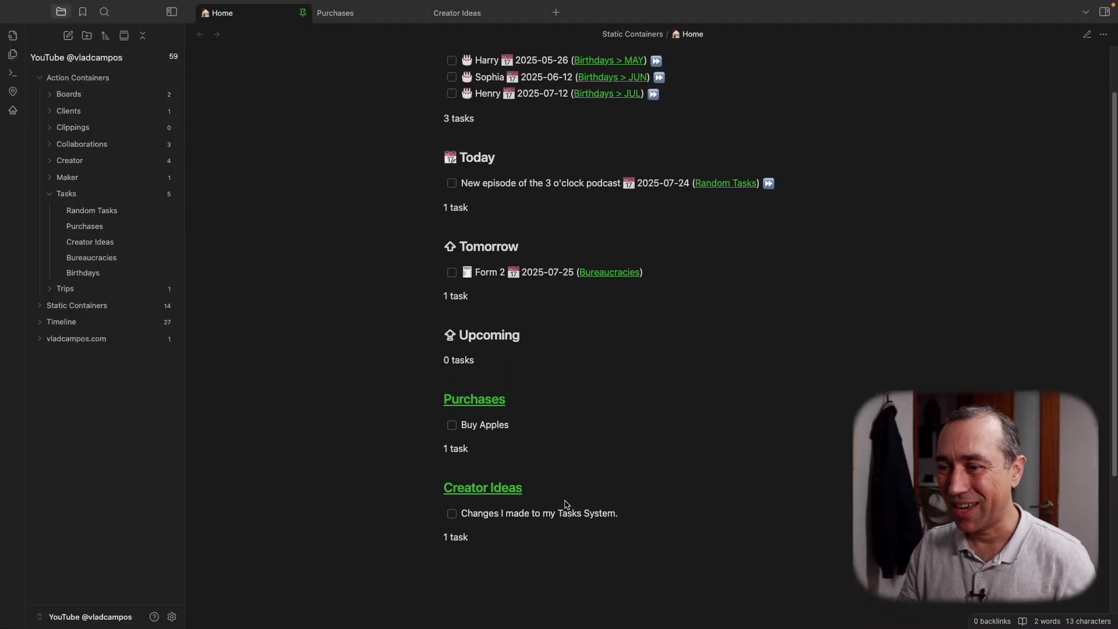
pyautogui.scroll(2, 588, 511)
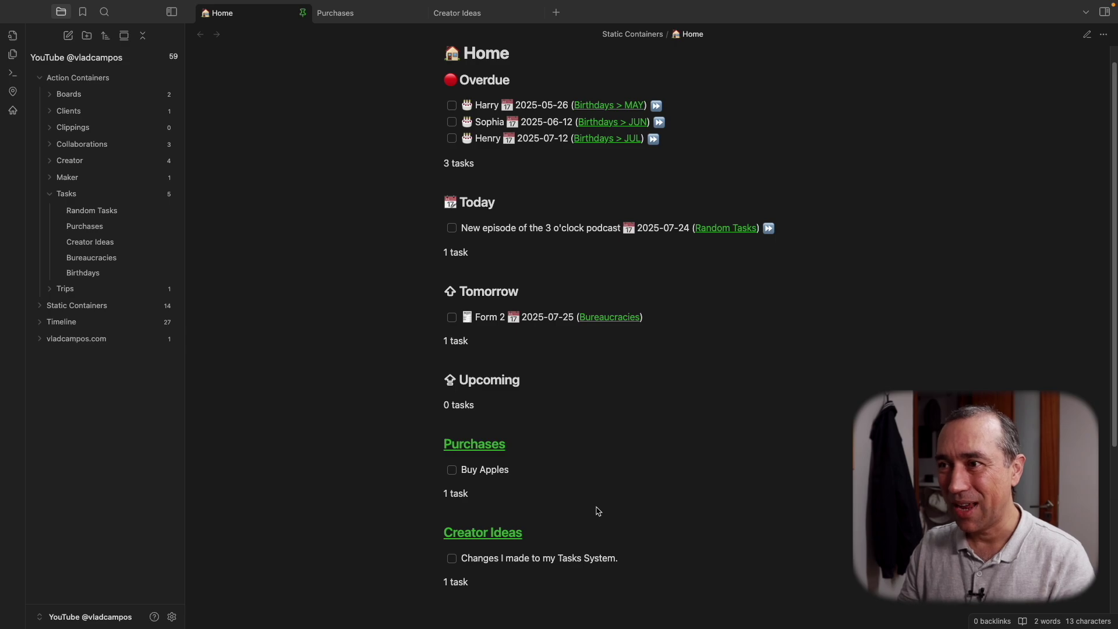
pyautogui.scroll(-3, 599, 512)
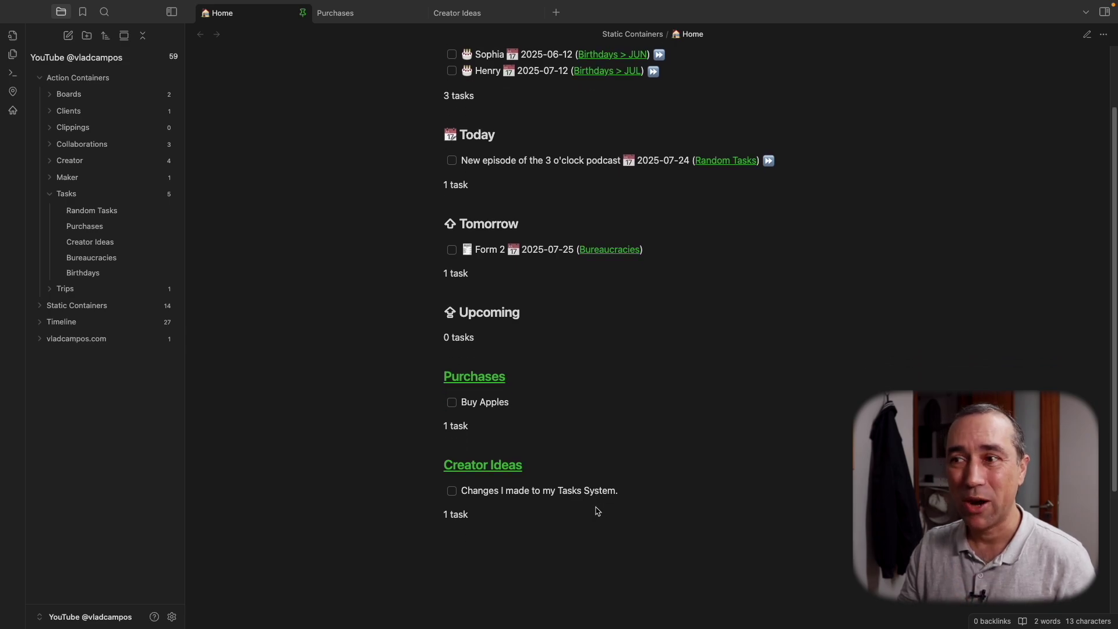
pyautogui.scroll(4, 598, 512)
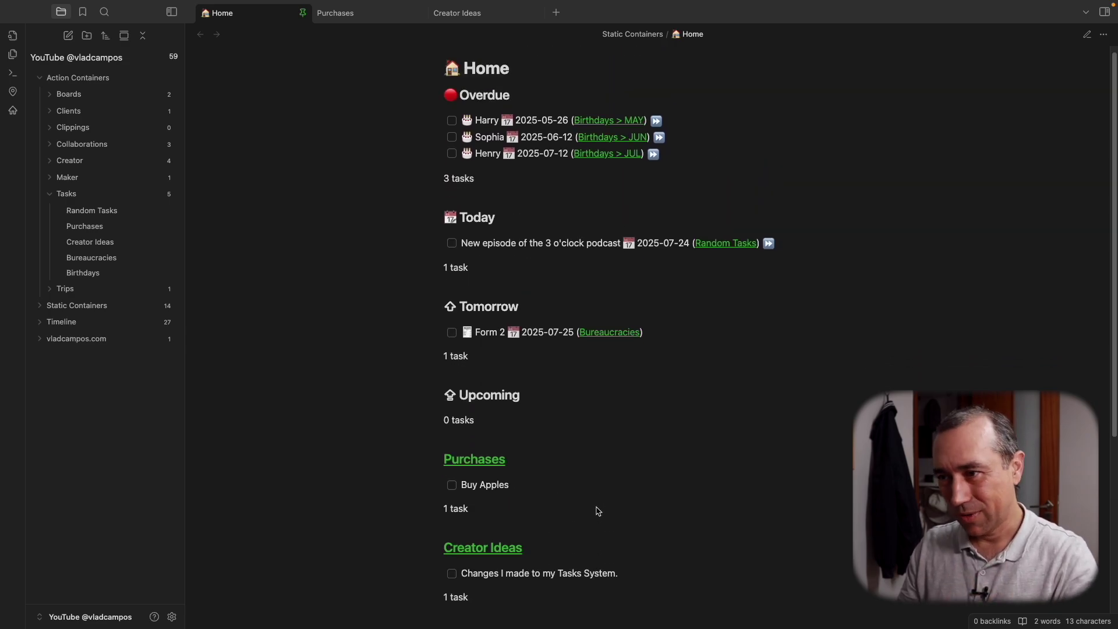
pyautogui.scroll(-3, 609, 512)
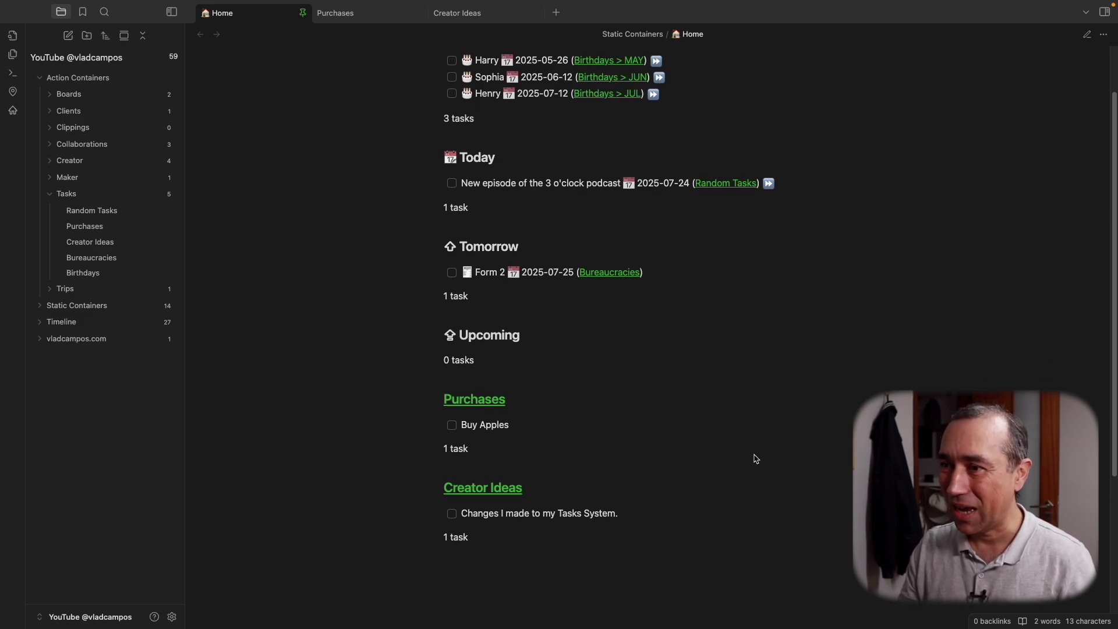
pyautogui.scroll(-6, 753, 457)
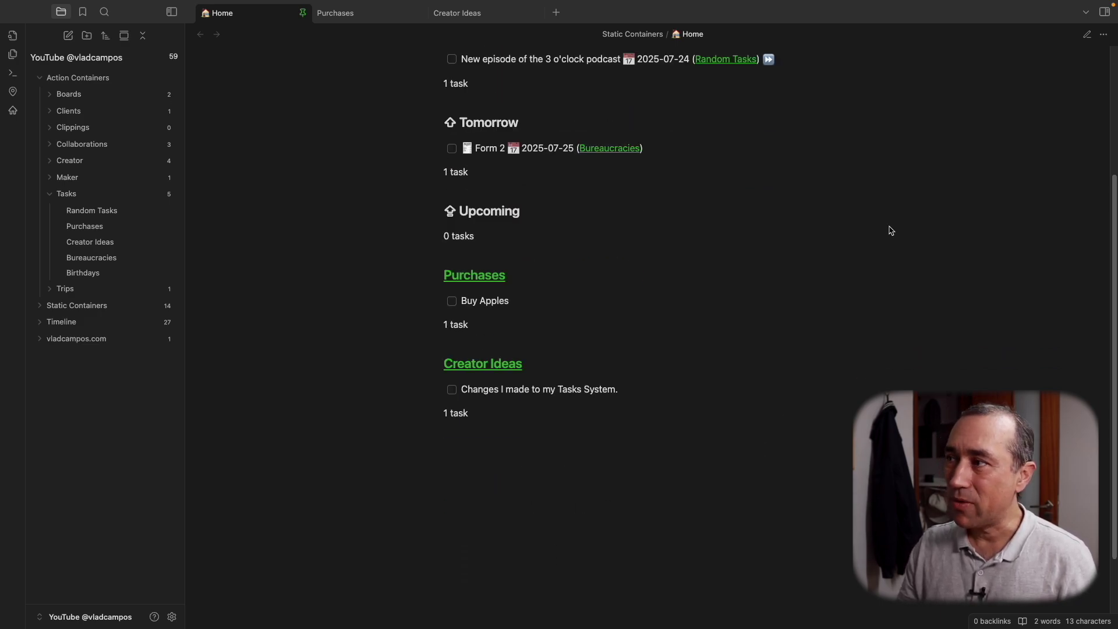
pyautogui.click(1087, 34)
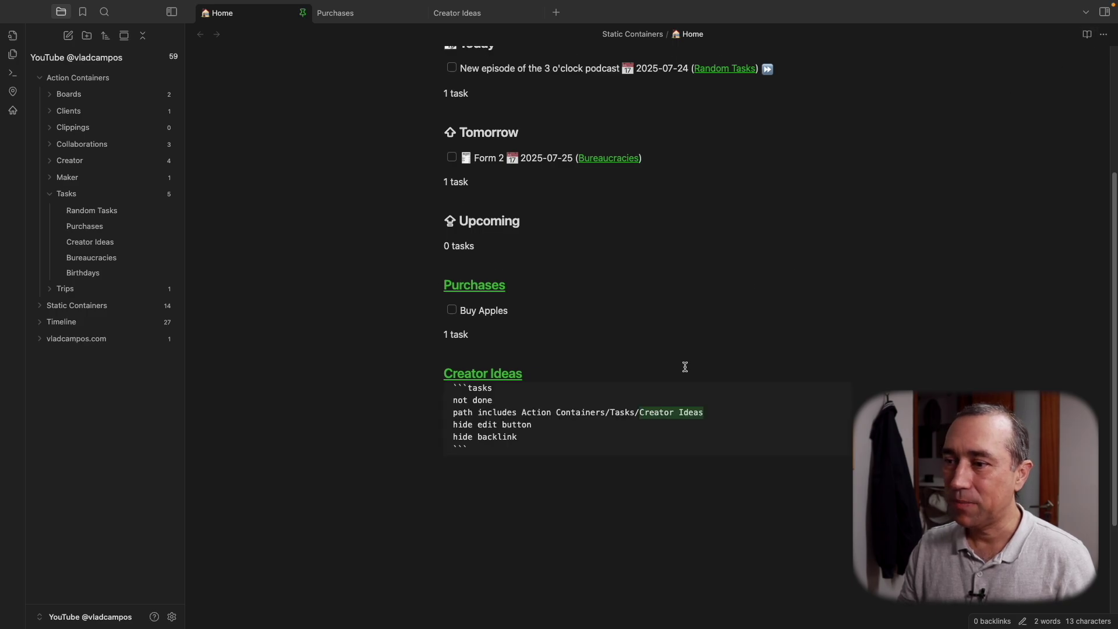
pyautogui.click(543, 478)
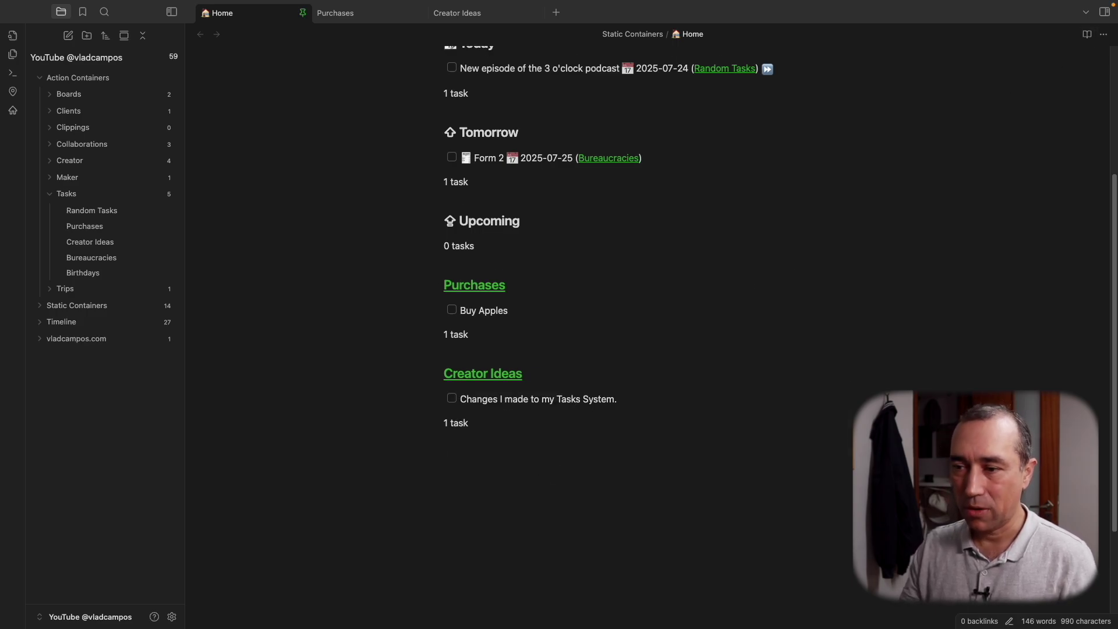
# Step: Expand Trips and insert a bulleted Frankfurt note link under a '# Trips' heading on Home
pyautogui.click(51, 290)
pyautogui.click(67, 306)
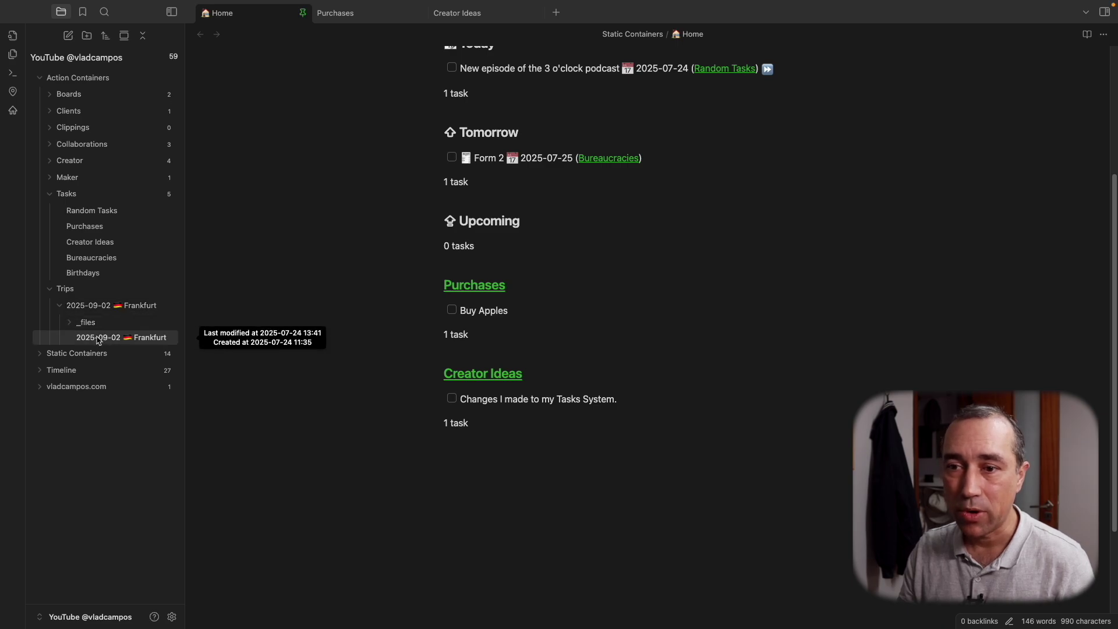
pyautogui.moveTo(98, 338); pyautogui.dragTo(472, 464)
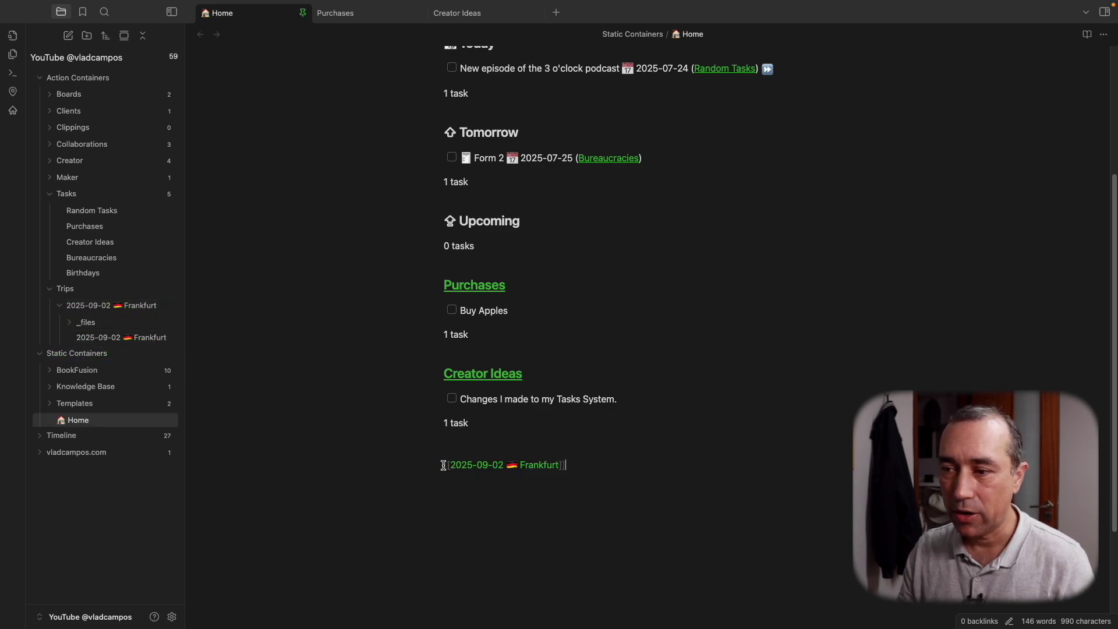
pyautogui.press('Home')
pyautogui.write('-')
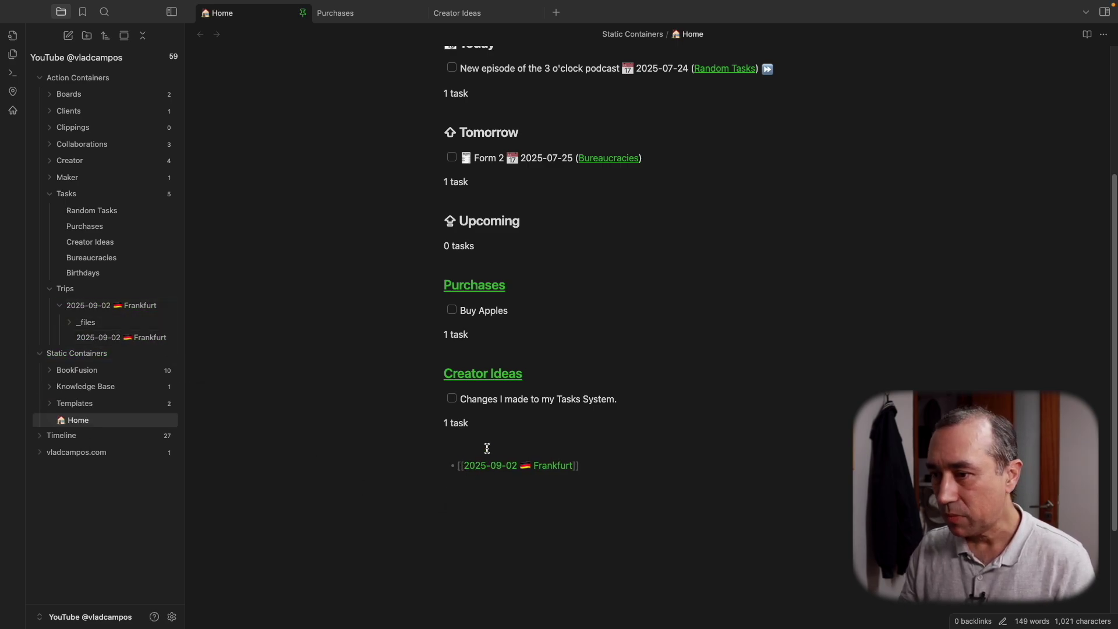
pyautogui.click(489, 446)
pyautogui.write('##')
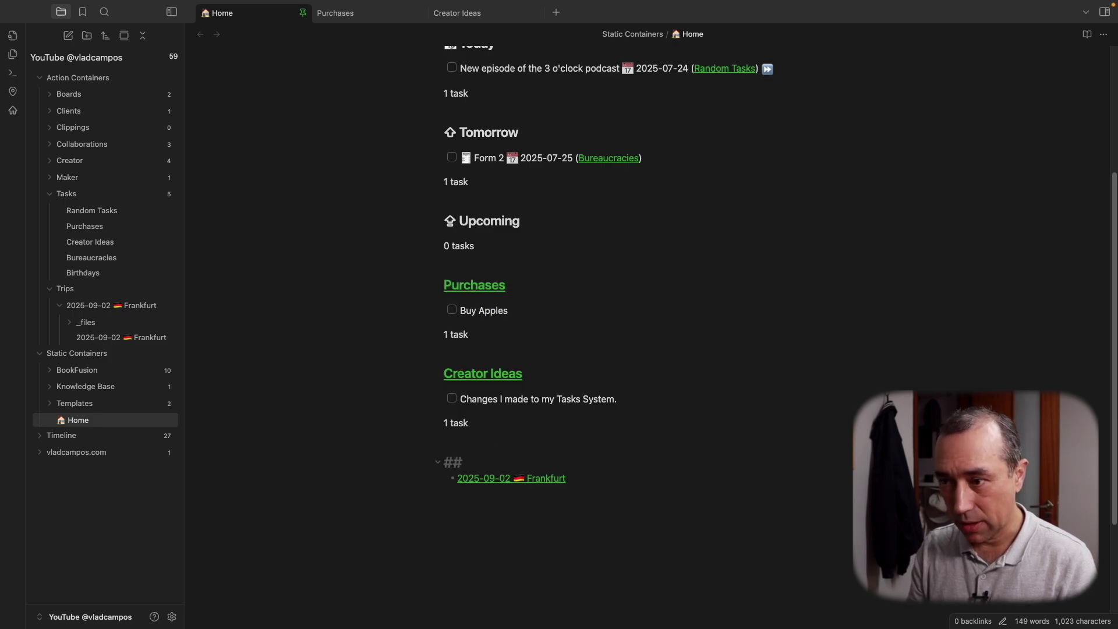
pyautogui.press('BackSpace')
pyautogui.press('BackSpace')
pyautogui.write('Trips')
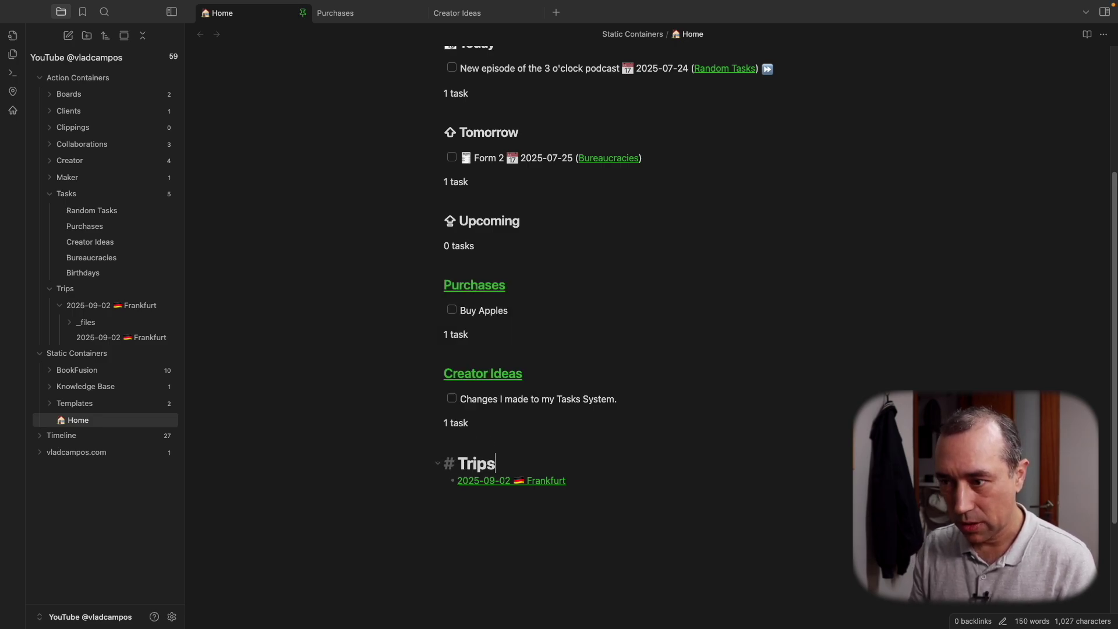
pyautogui.press('Return')
pyautogui.press('BackSpace')
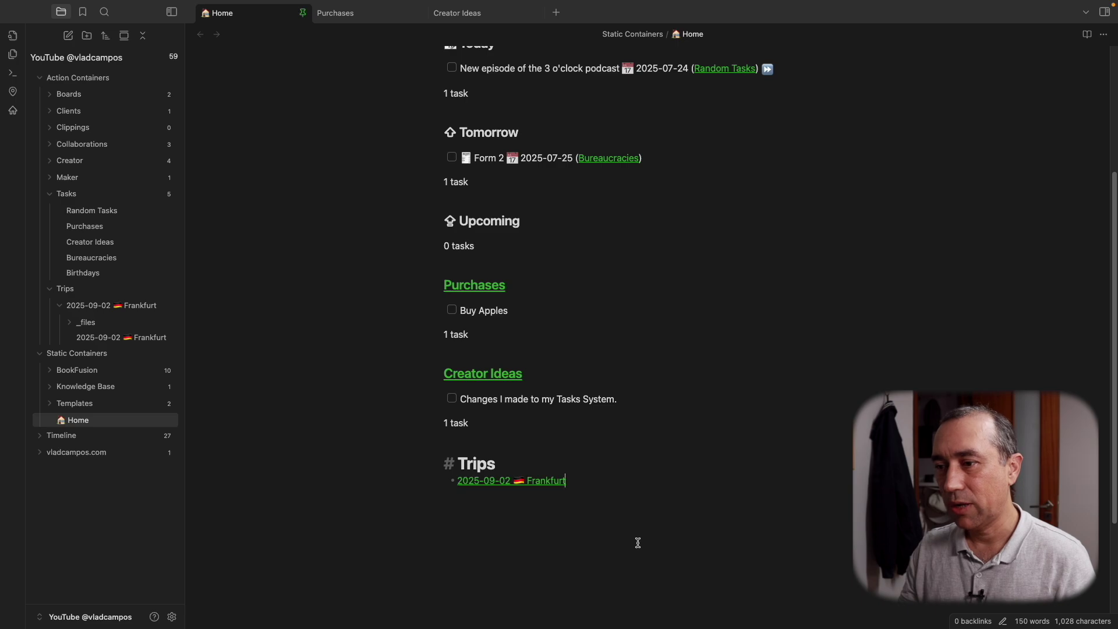
# Step: Delete the trial Trips heading and Frankfurt link from Home
pyautogui.click(638, 542)
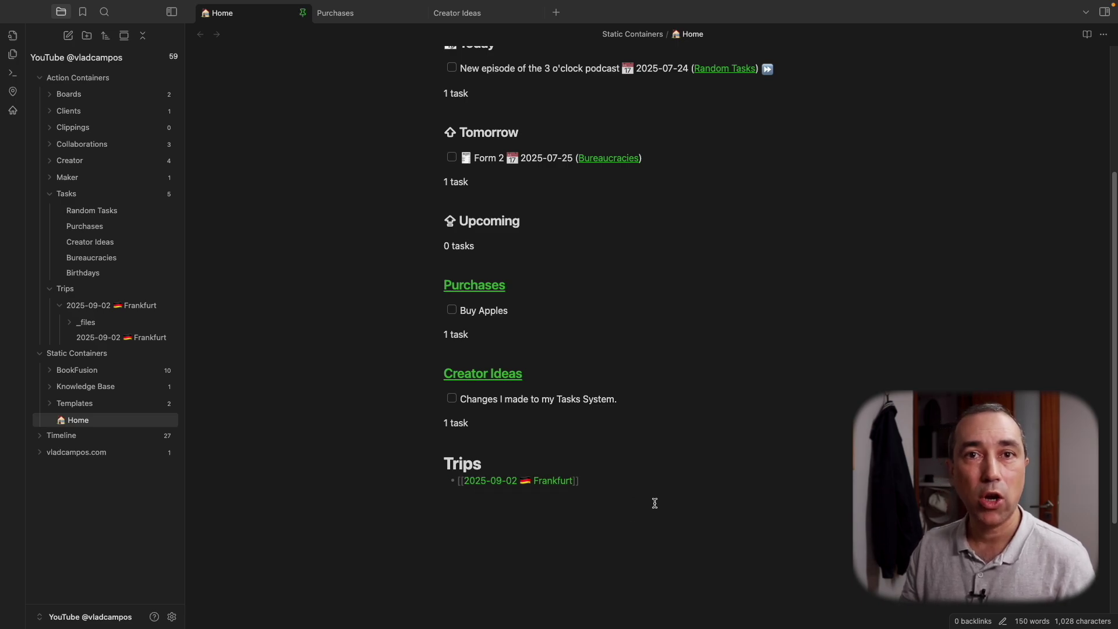
pyautogui.moveTo(611, 480); pyautogui.dragTo(424, 469)
pyautogui.press('BackSpace')
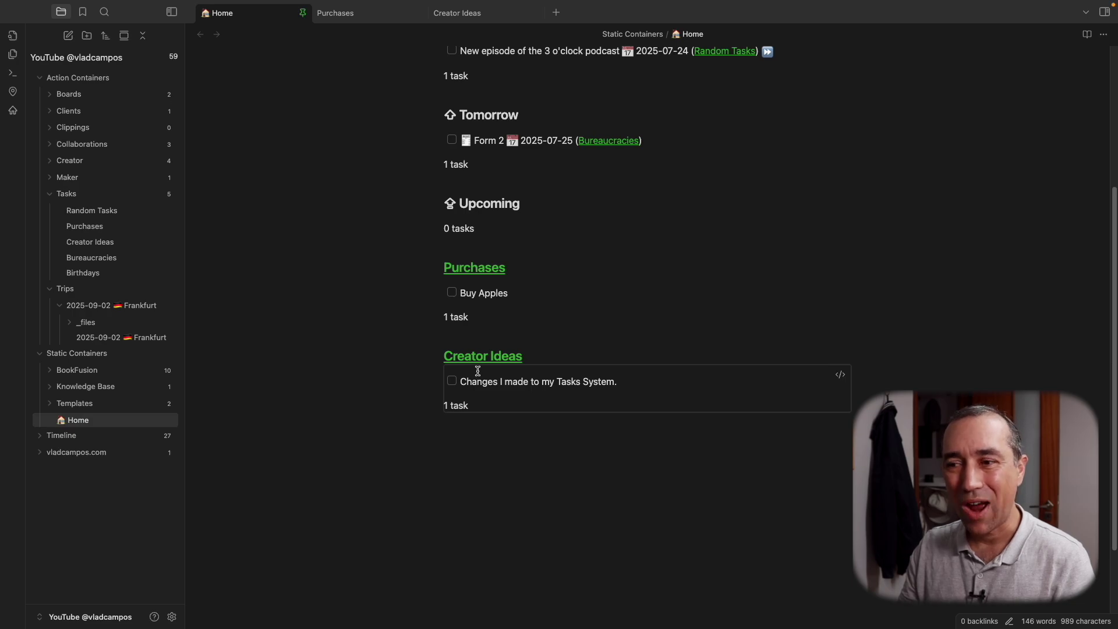
pyautogui.scroll(3, 478, 371)
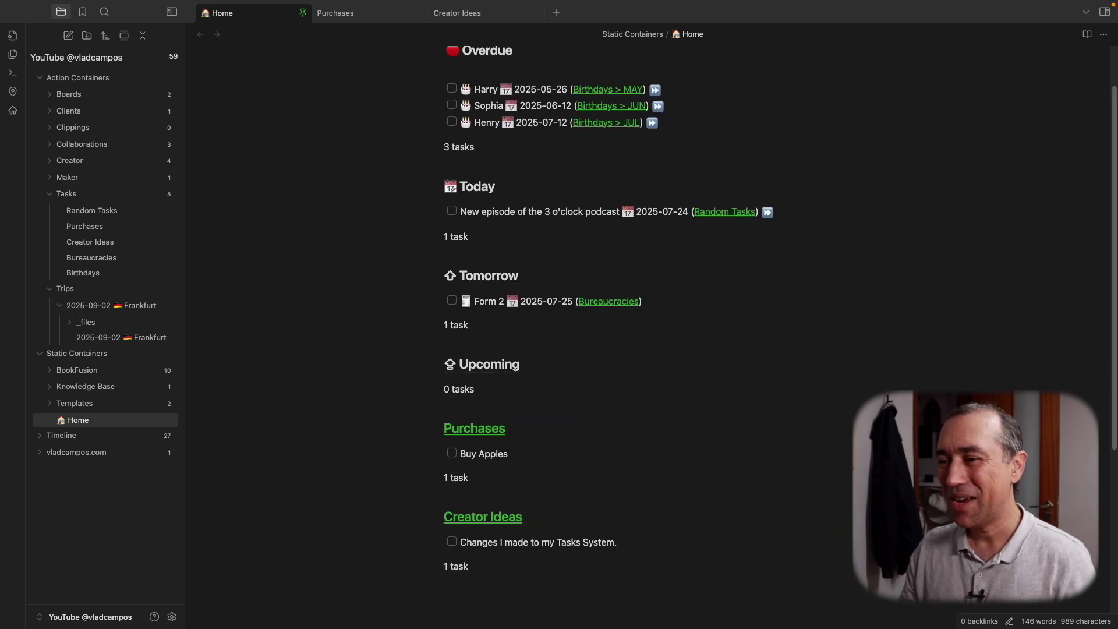
pyautogui.scroll(1, 606, 323)
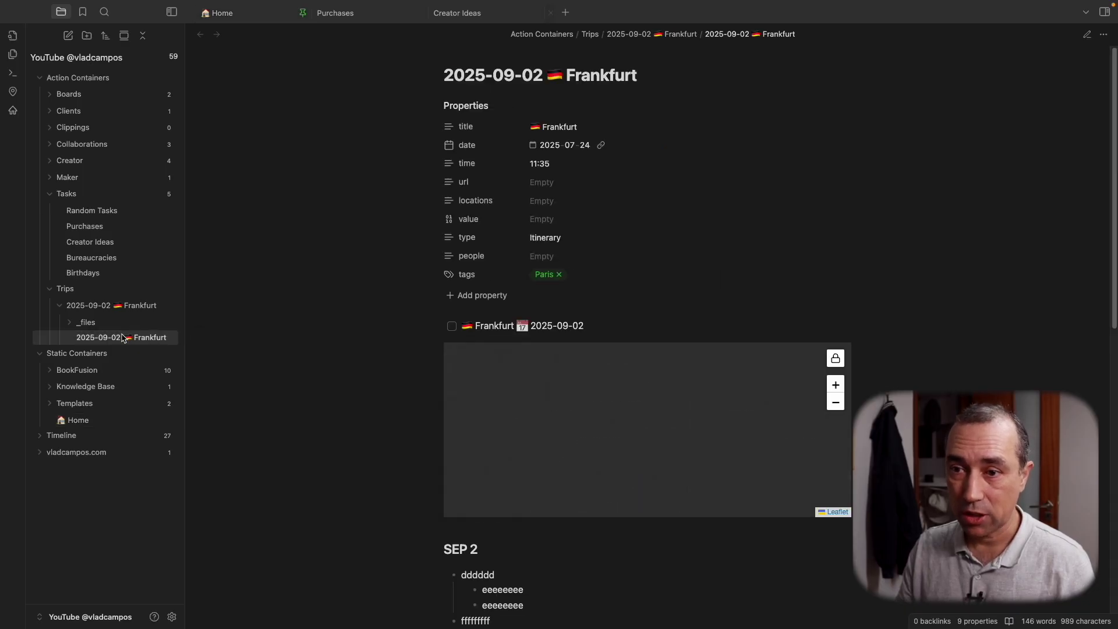
# Step: Scroll through the Frankfurt trip note's map, SEP 2 and SEP 3 sections, and To-Do
pyautogui.scroll(-5, 318, 327)
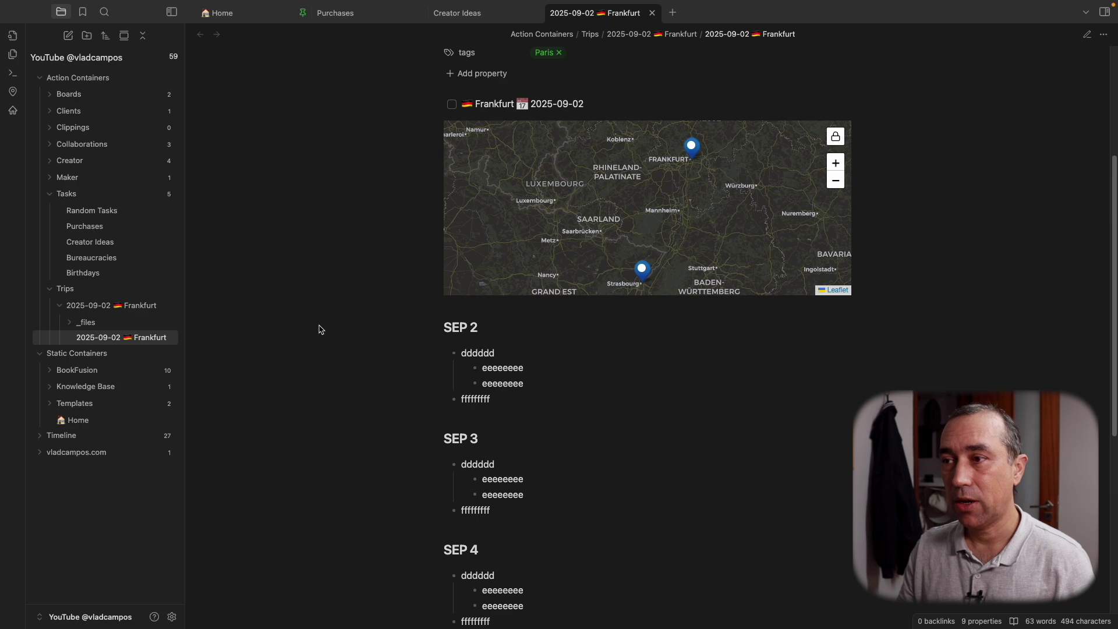
pyautogui.scroll(-2, 319, 329)
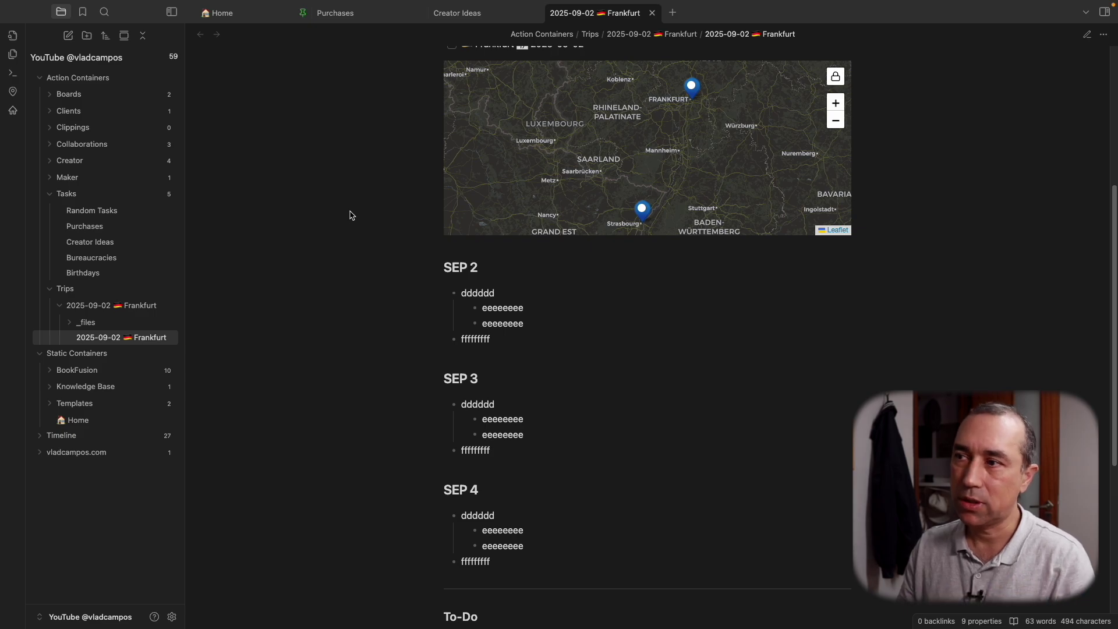
pyautogui.scroll(-1, 346, 225)
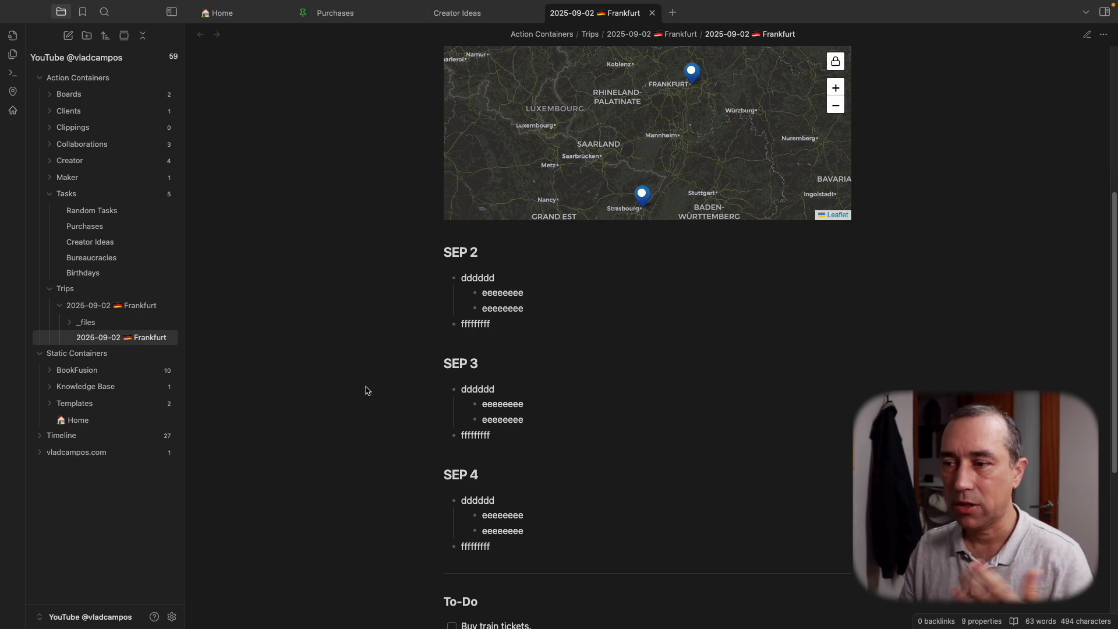
pyautogui.scroll(-2, 373, 379)
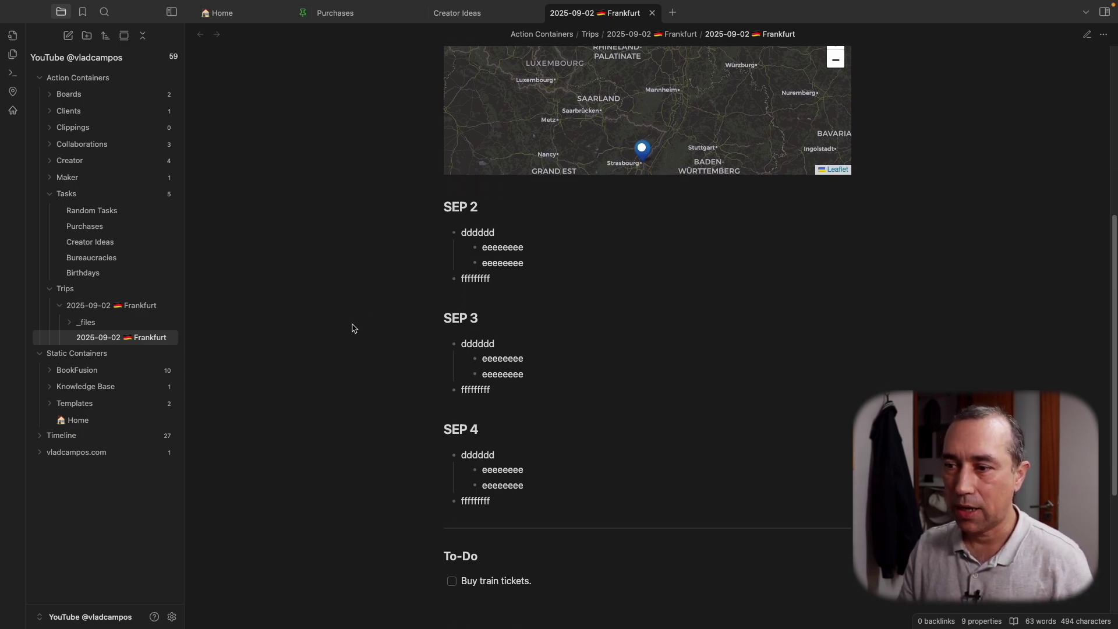
pyautogui.scroll(-4, 368, 333)
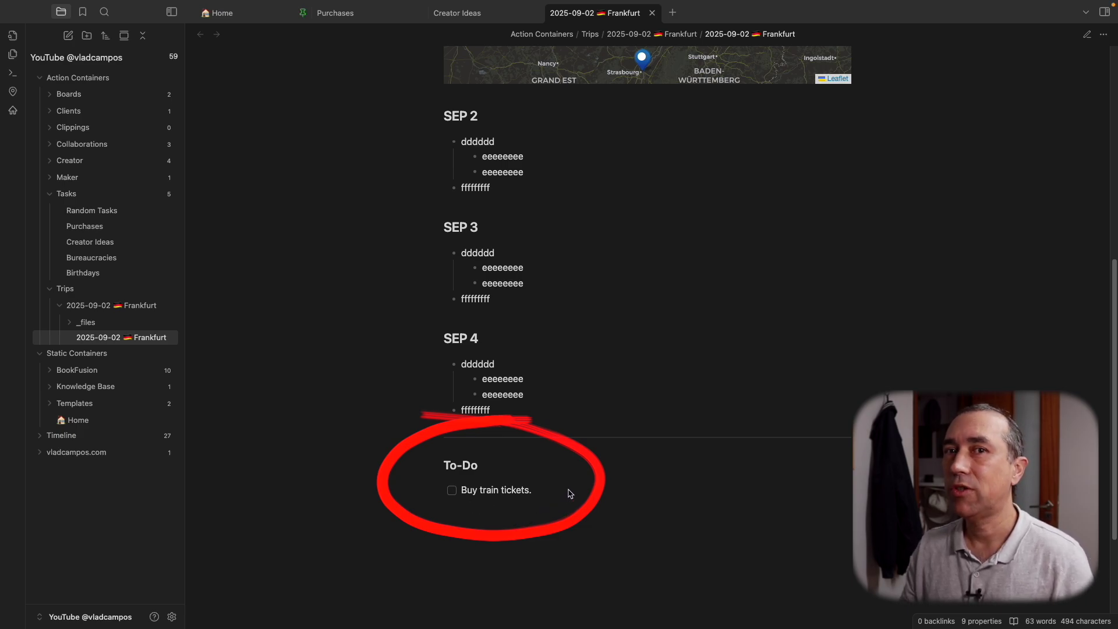
pyautogui.scroll(4, 406, 256)
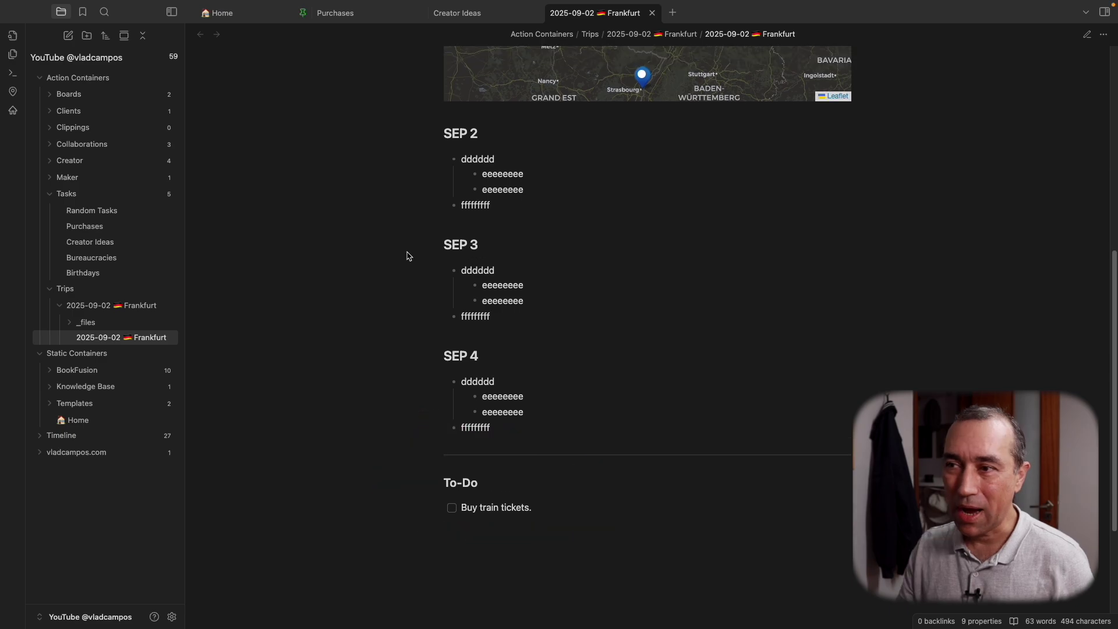
pyautogui.scroll(7, 407, 256)
pyautogui.scroll(1, 383, 210)
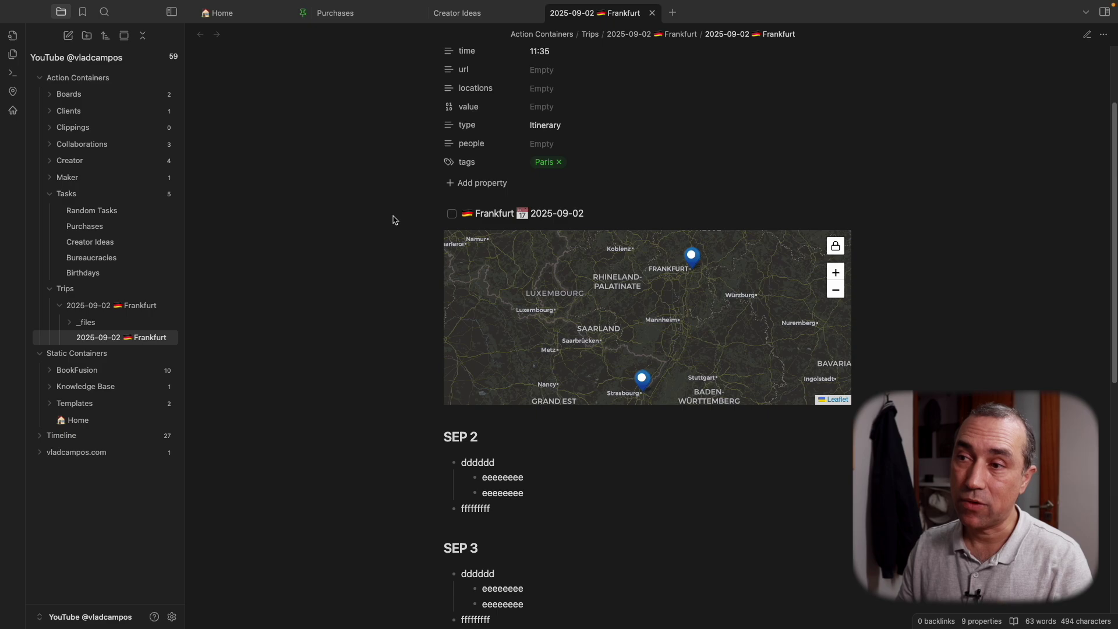
pyautogui.scroll(1, 392, 226)
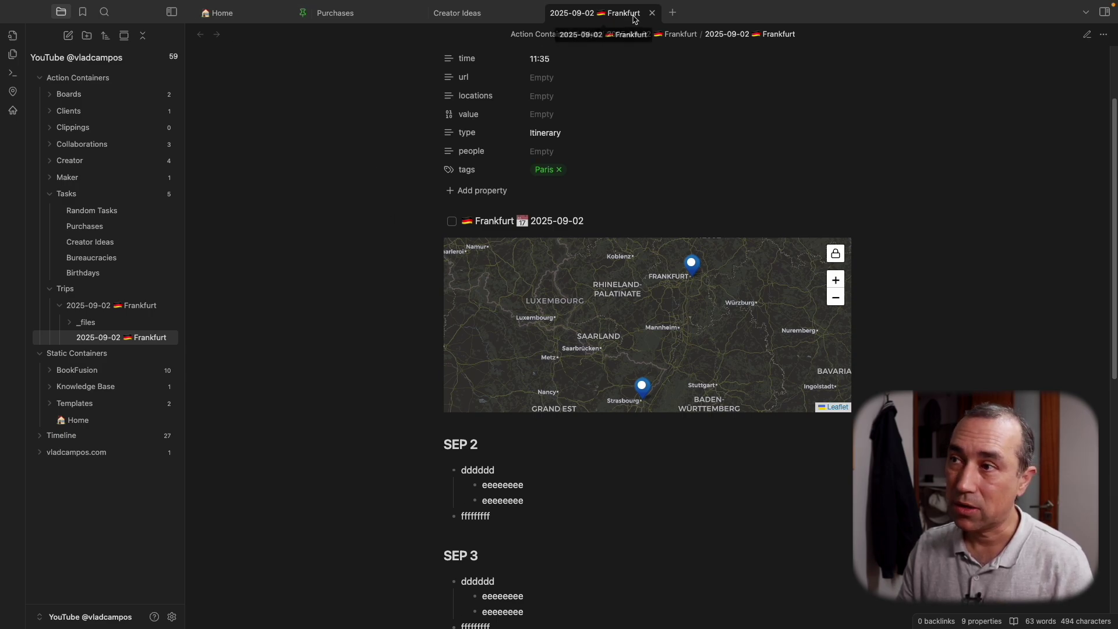
# Step: Close the Frankfurt, Creator Ideas and Purchases tabs and show Home's raw markdown source
pyautogui.click(653, 13)
pyautogui.click(544, 13)
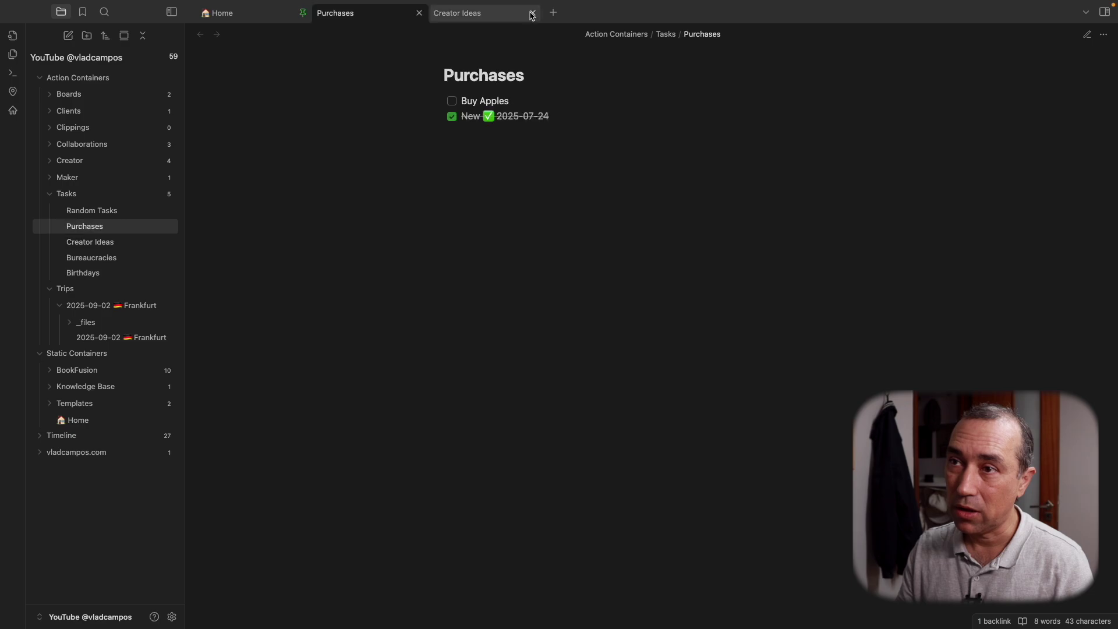
pyautogui.click(421, 13)
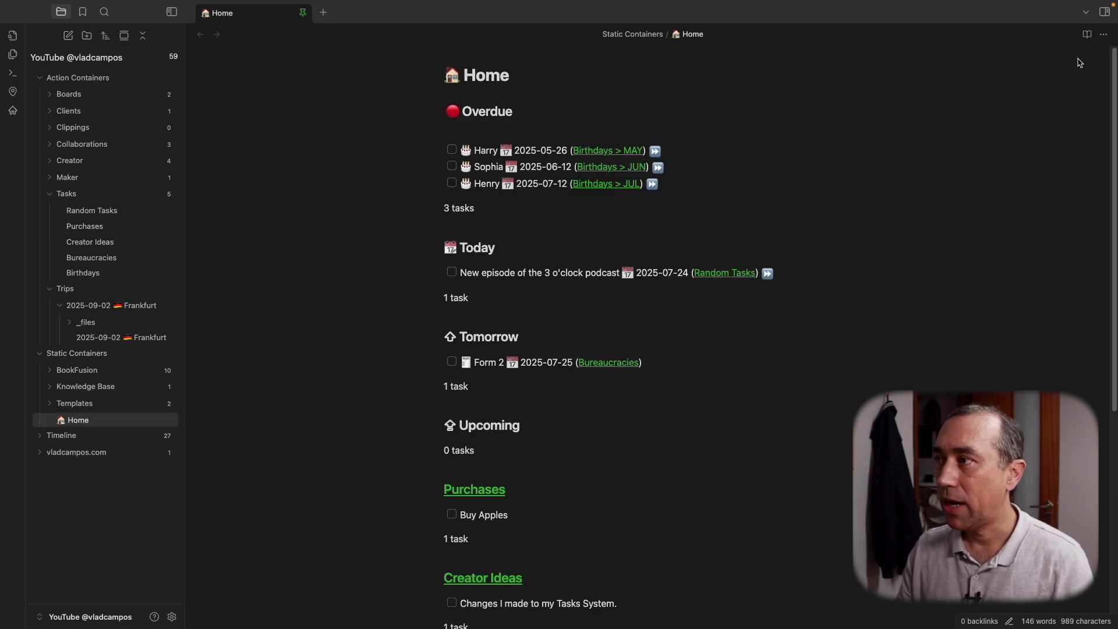
pyautogui.click(1103, 34)
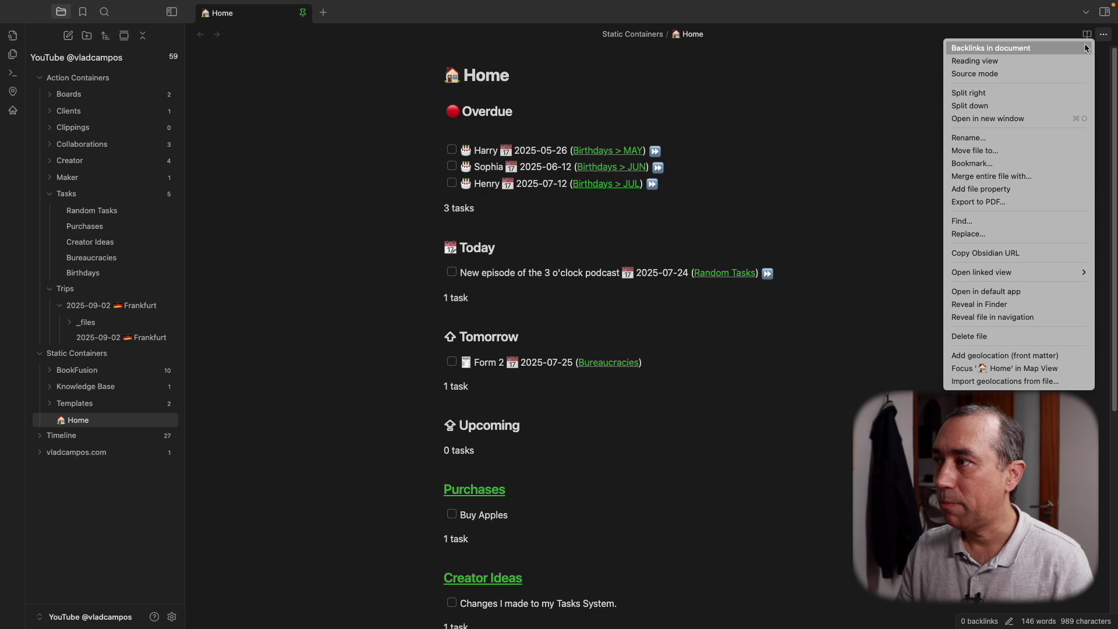
pyautogui.click(1007, 73)
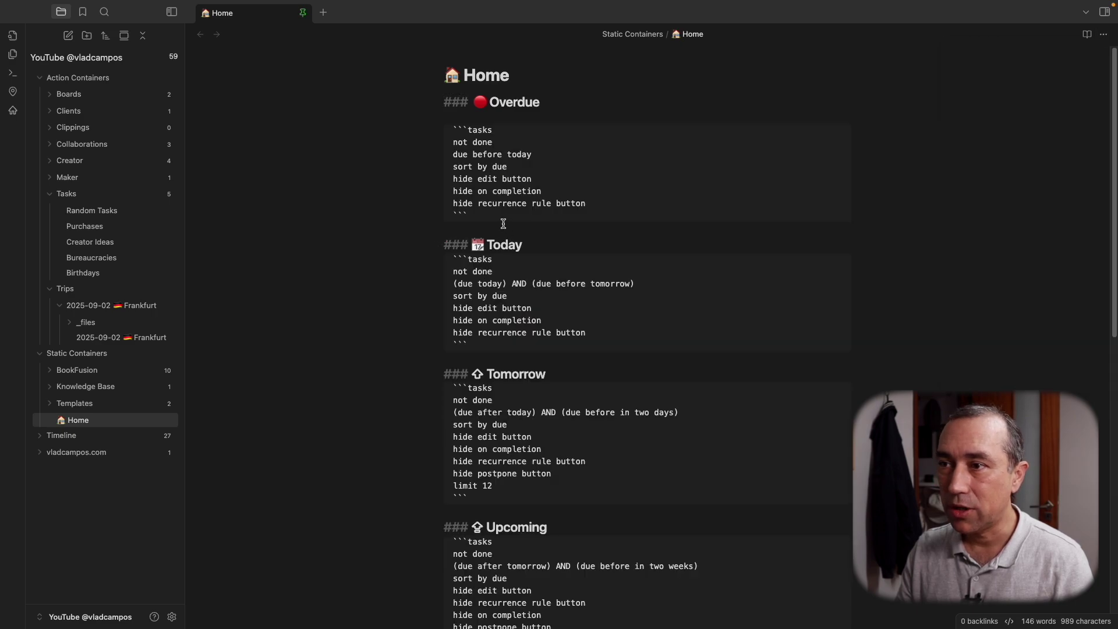
# Step: Paste the Next Trips query (not done, Trips folder path) below Overdue and render it
pyautogui.click(490, 225)
pyautogui.press('Return')
pyautogui.press('Return')
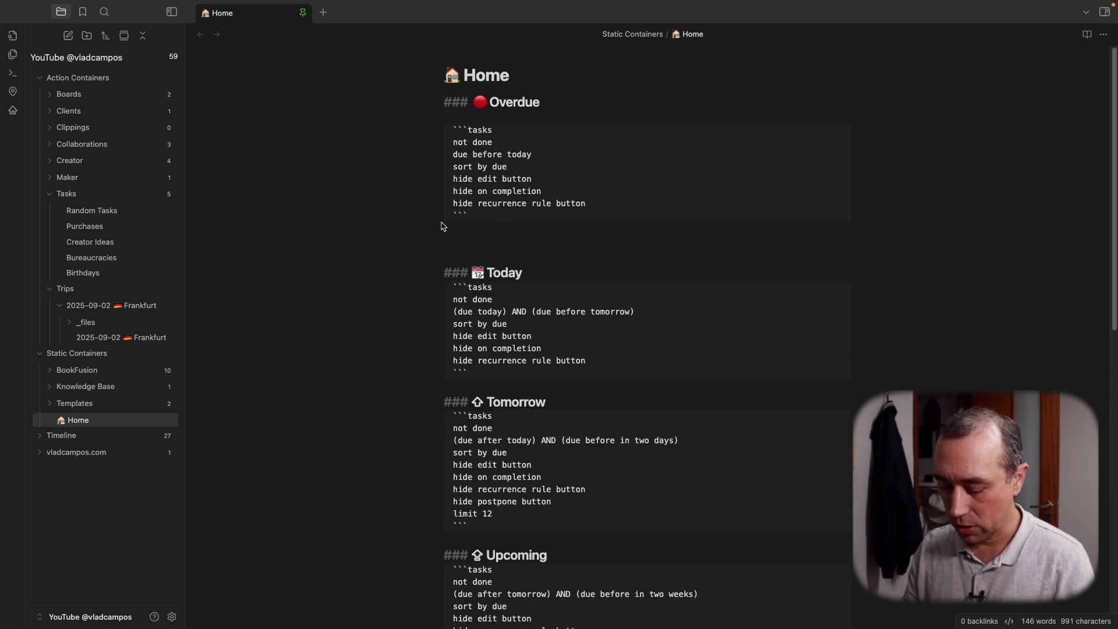
pyautogui.write('### 🗺️ Next Trips ```tasks not done path includes Action Containers/Trips hide edit button hide postpone button ```')
pyautogui.moveTo(474, 244); pyautogui.dragTo(483, 242)
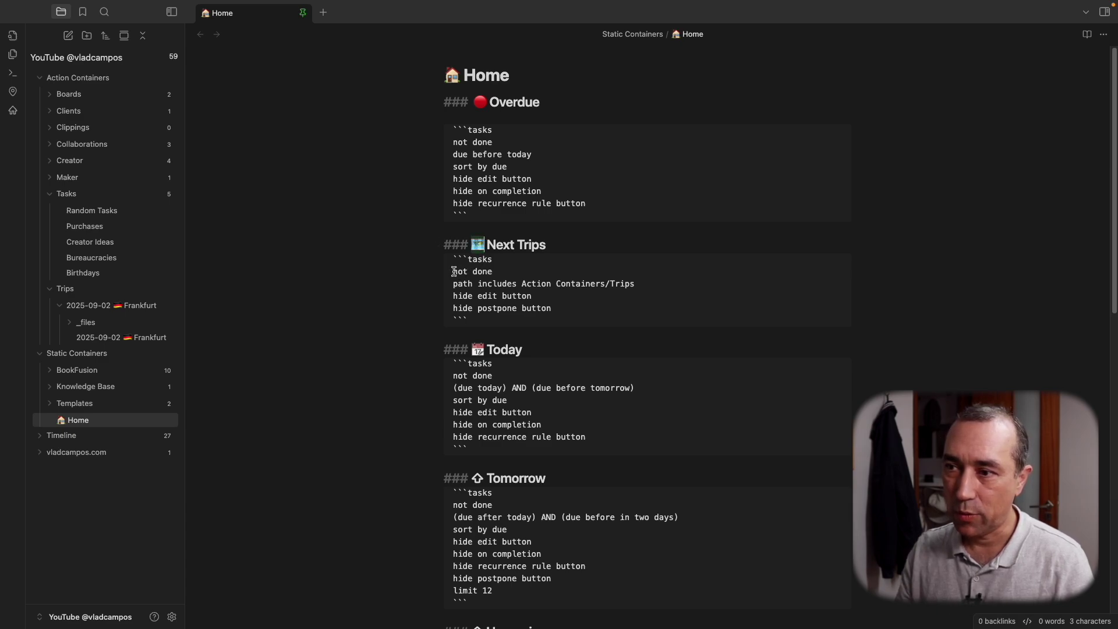
pyautogui.moveTo(453, 271); pyautogui.dragTo(499, 272)
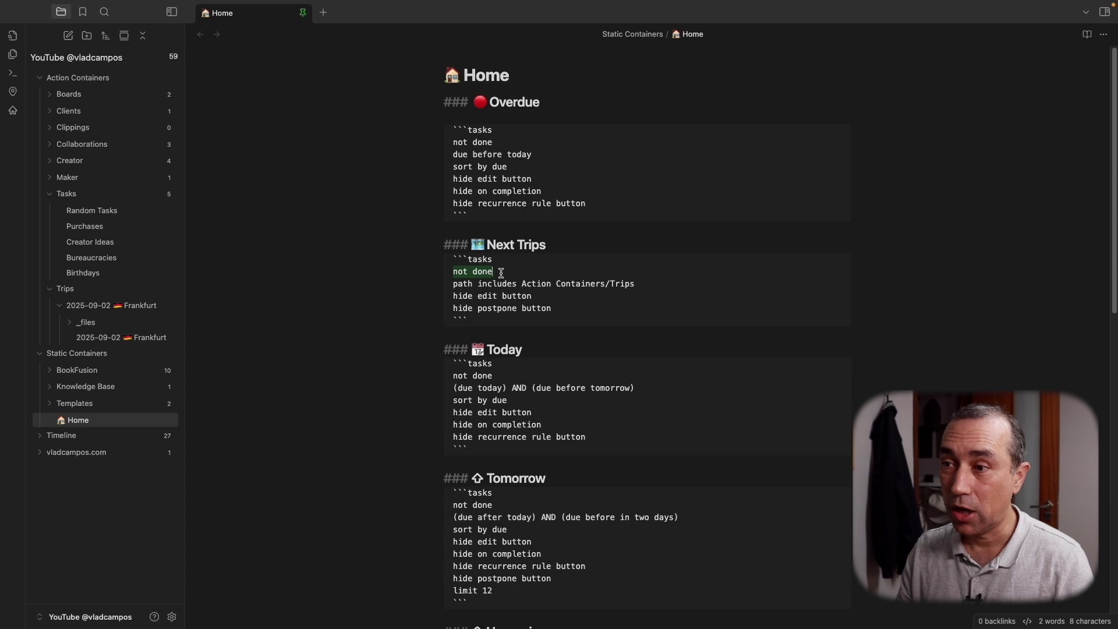
pyautogui.moveTo(606, 284); pyautogui.dragTo(630, 284)
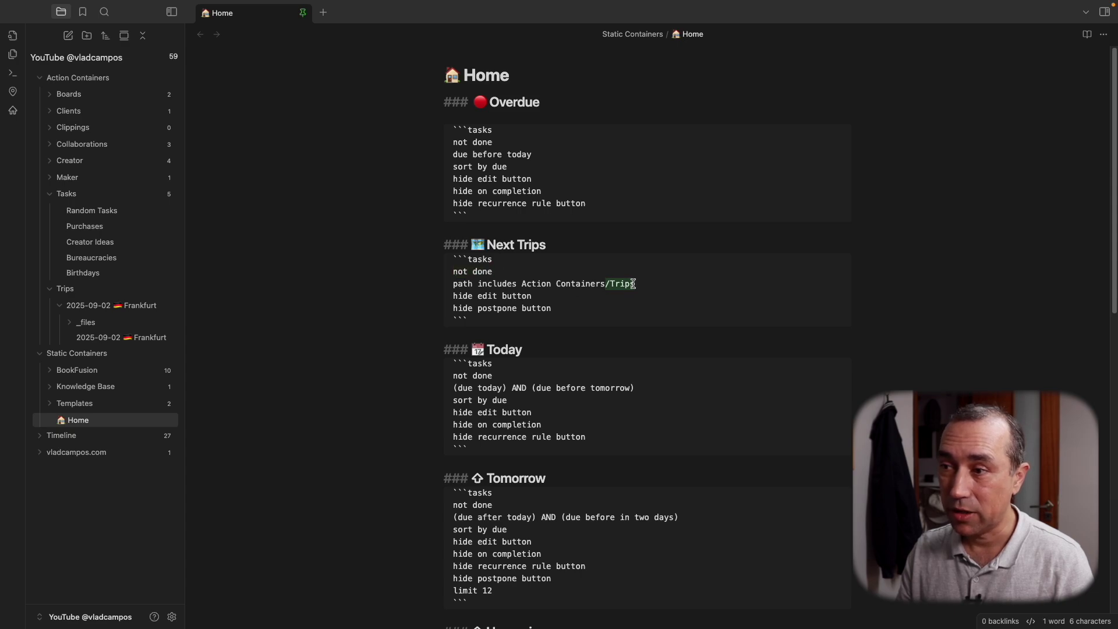
pyautogui.moveTo(552, 308); pyautogui.dragTo(441, 302)
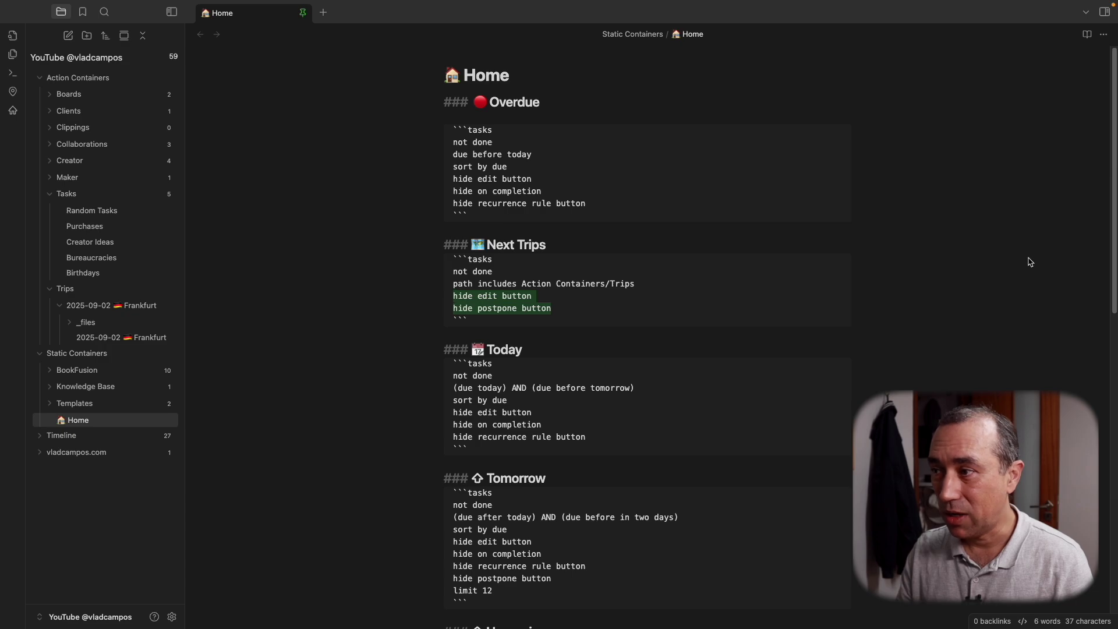
pyautogui.click(1087, 35)
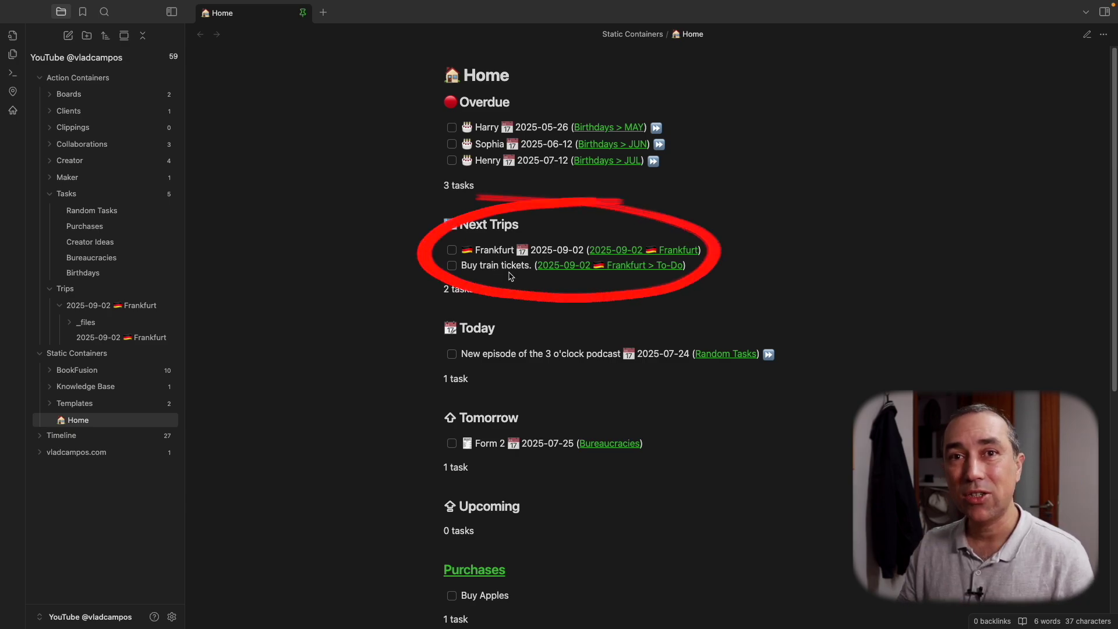
# Step: Open the Frankfurt note at its To-Do via the Buy train tickets link, then return Home
pyautogui.click(629, 266)
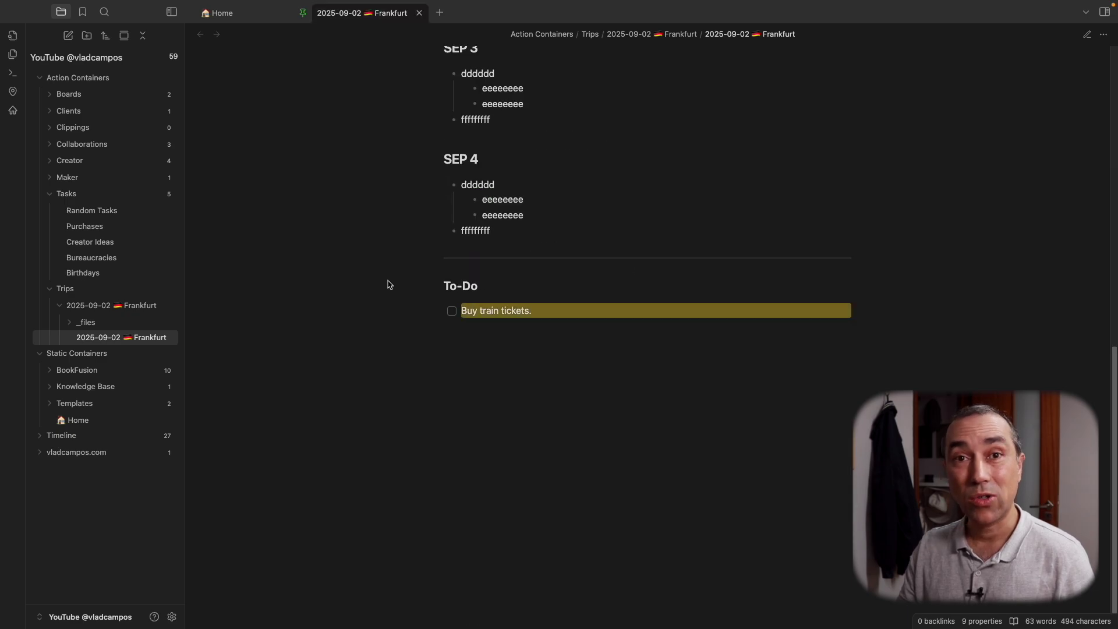
pyautogui.scroll(6, 390, 284)
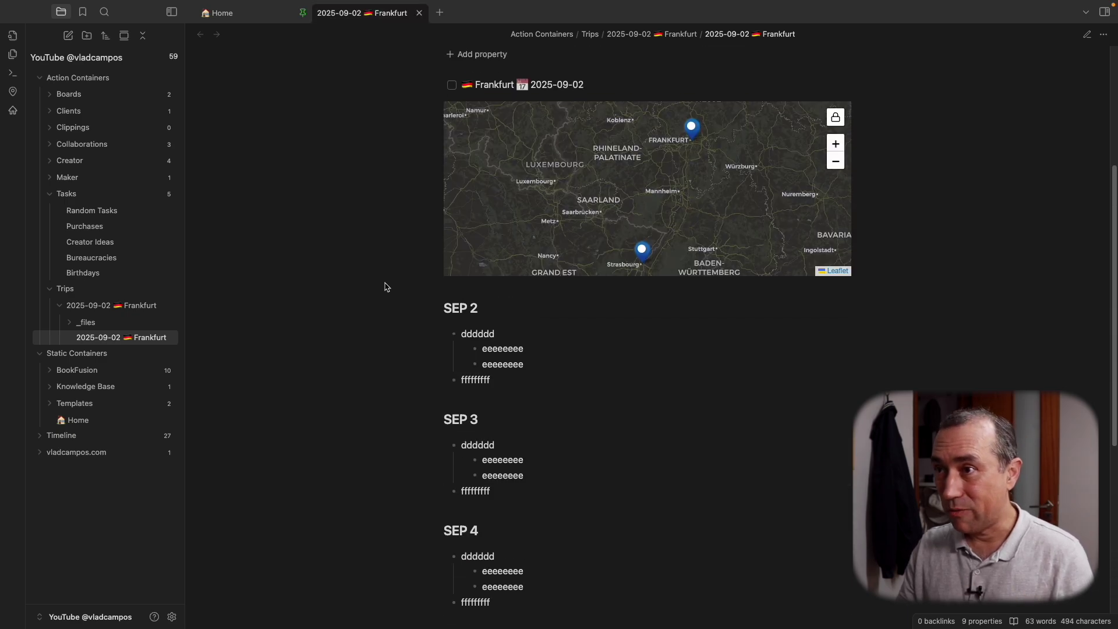
pyautogui.scroll(-4, 385, 287)
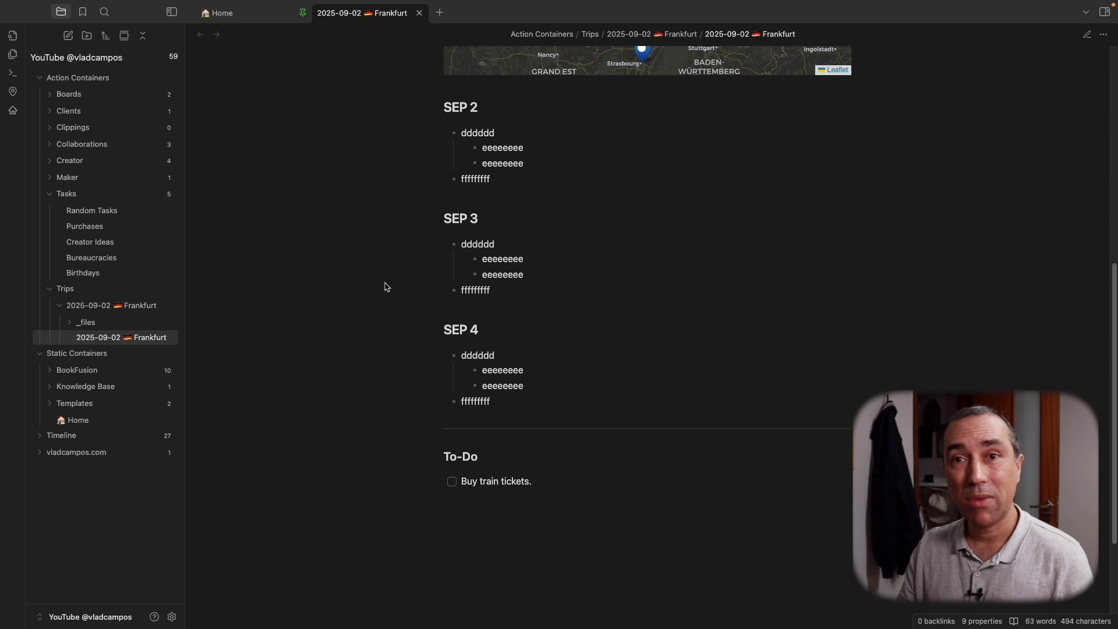
pyautogui.click(220, 14)
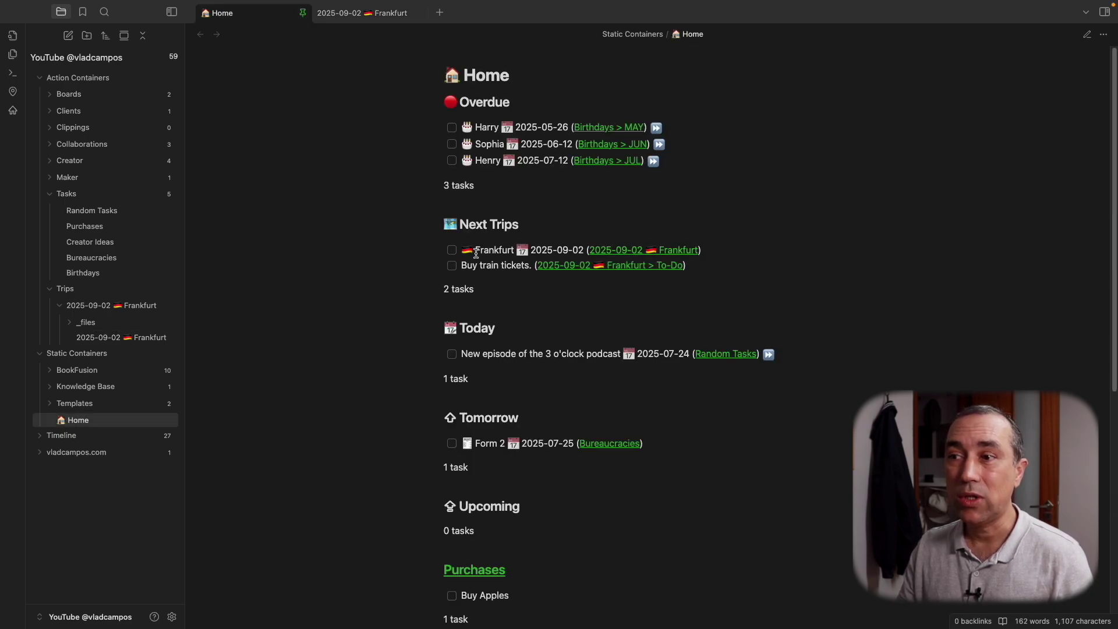
# Step: Check off Buy train tickets in the Frankfurt note's To-Do, completed 2025-07-24
pyautogui.click(333, 14)
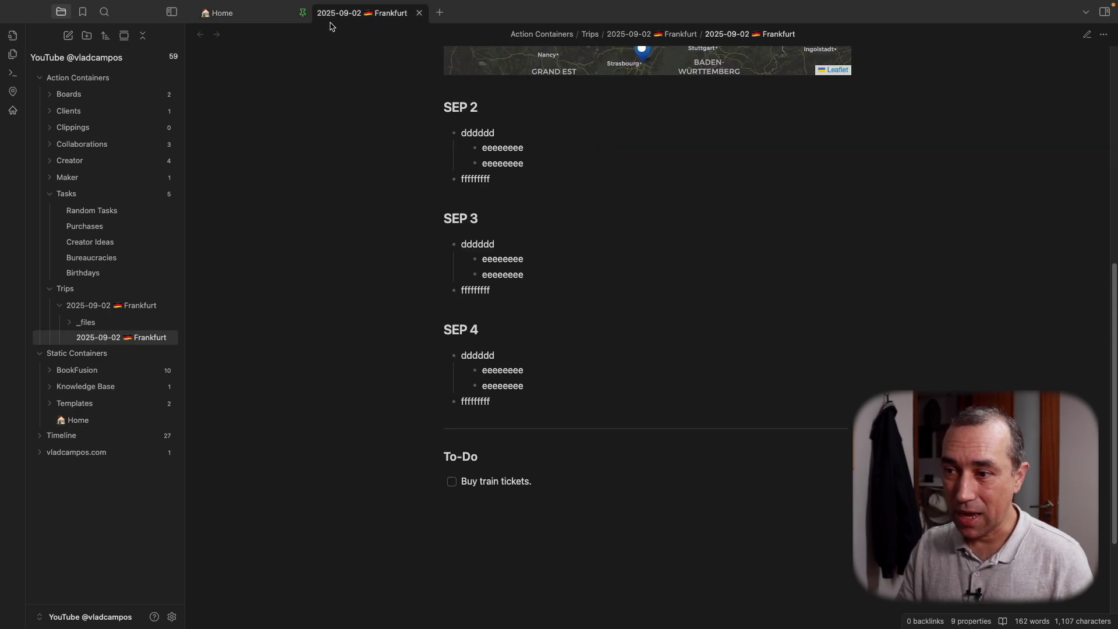
pyautogui.click(452, 482)
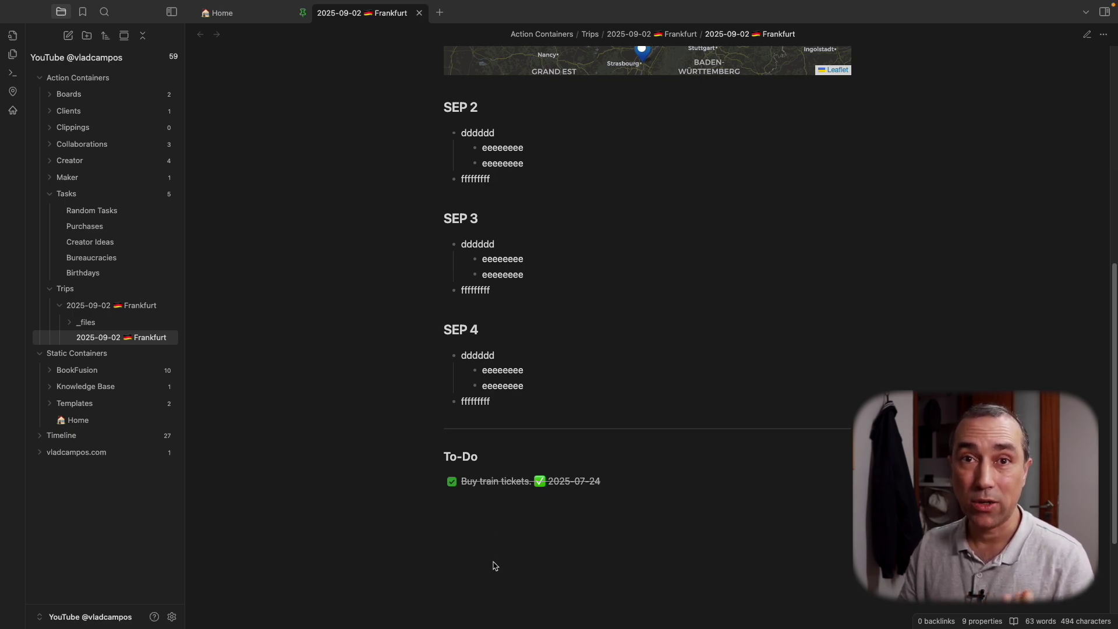
pyautogui.scroll(1, 564, 523)
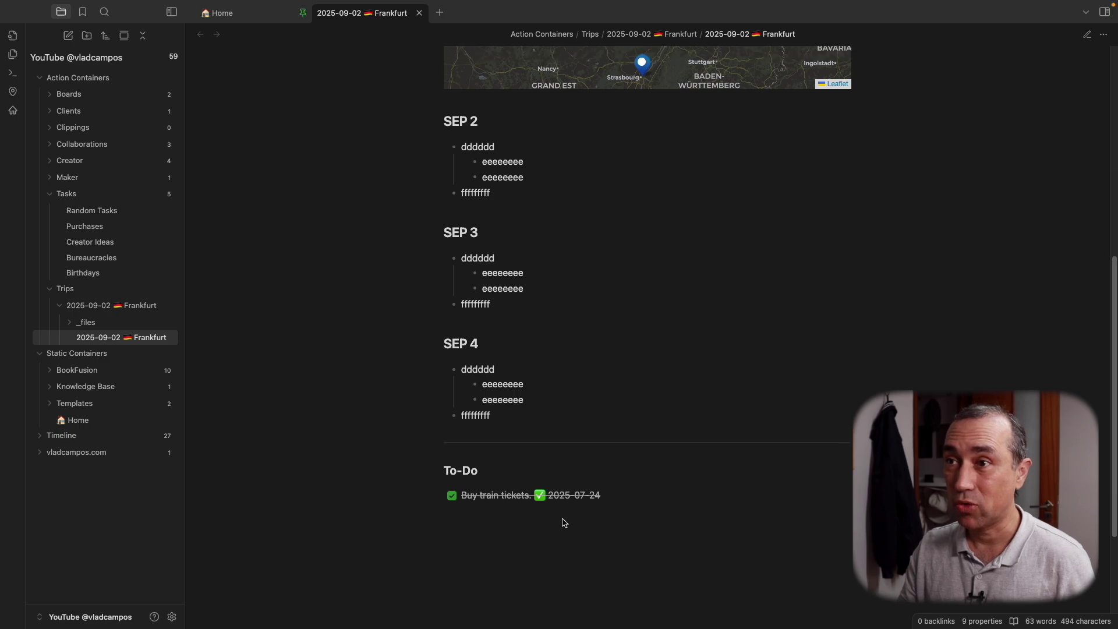
# Step: Return to Home and open the 2025-09-02 Frankfurt note from Next Trips
pyautogui.click(237, 15)
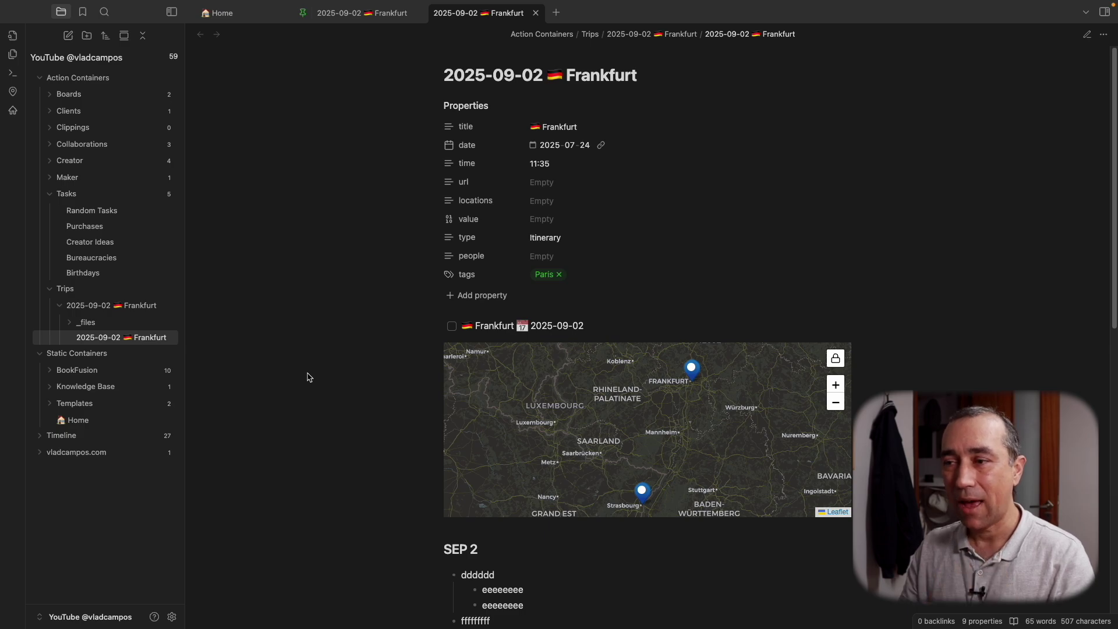
pyautogui.click(223, 17)
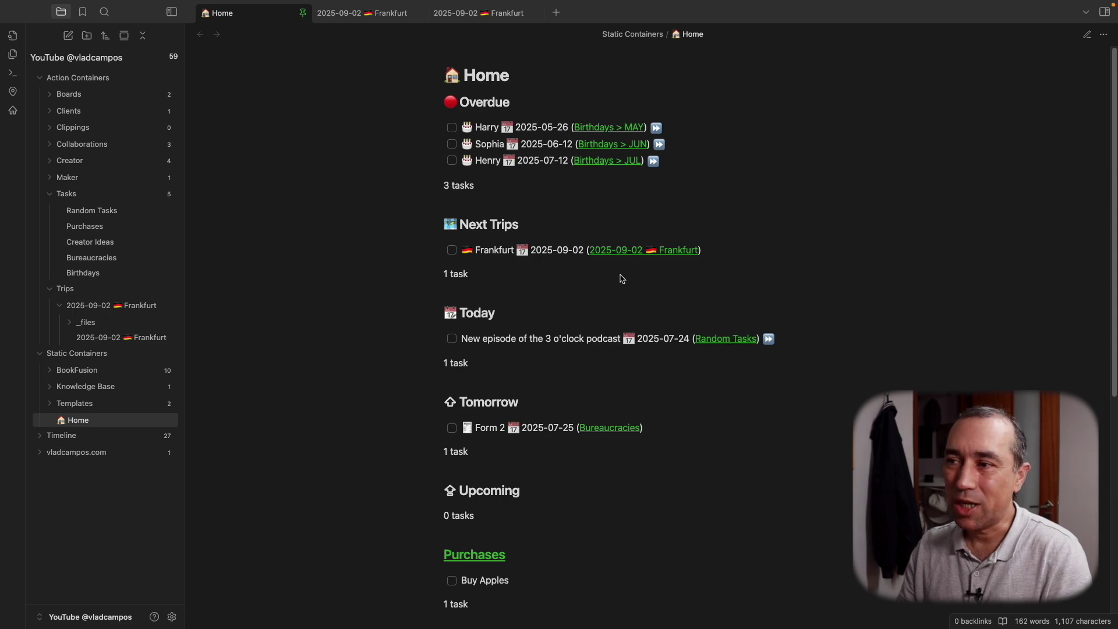
pyautogui.click(616, 251)
pyautogui.scroll(-5, 498, 263)
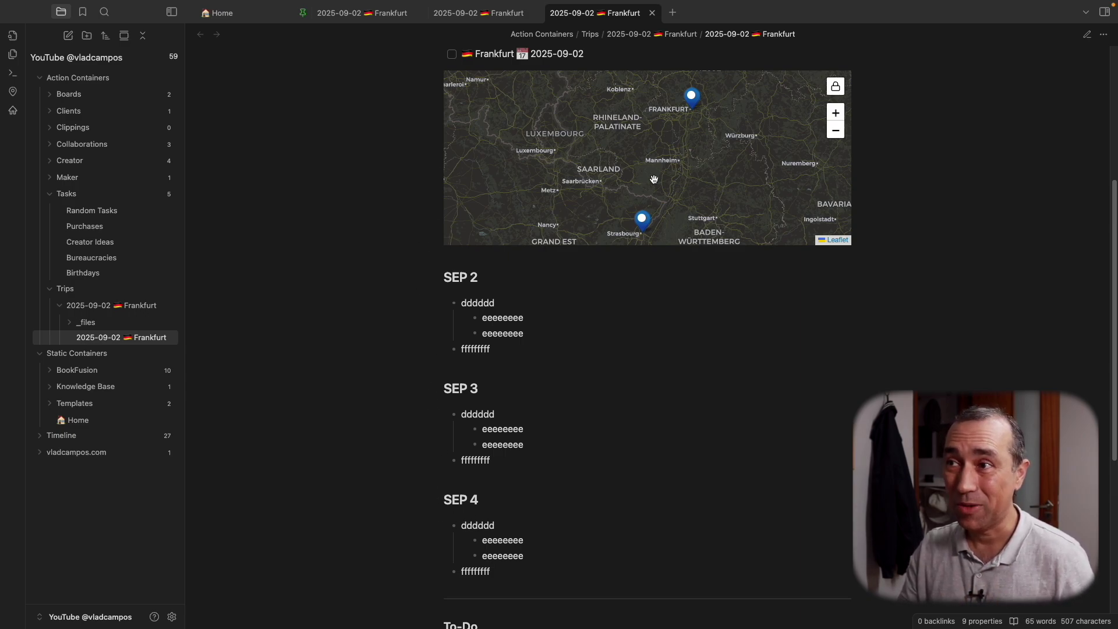
# Step: Close the three Frankfurt note tabs so only Home remains
pyautogui.click(651, 13)
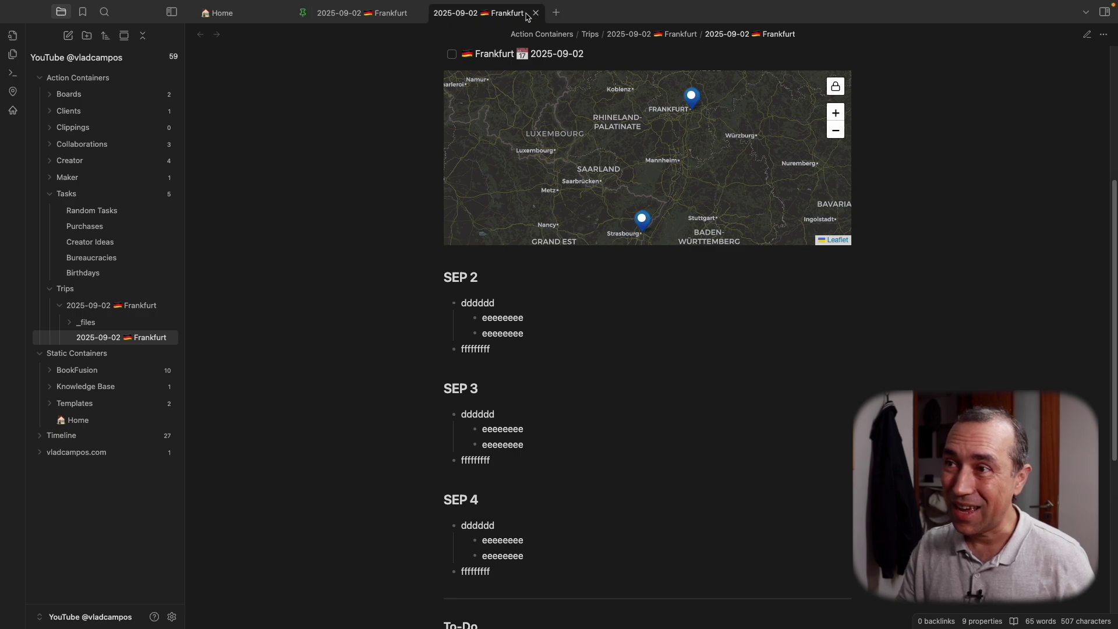
pyautogui.click(535, 12)
pyautogui.click(419, 13)
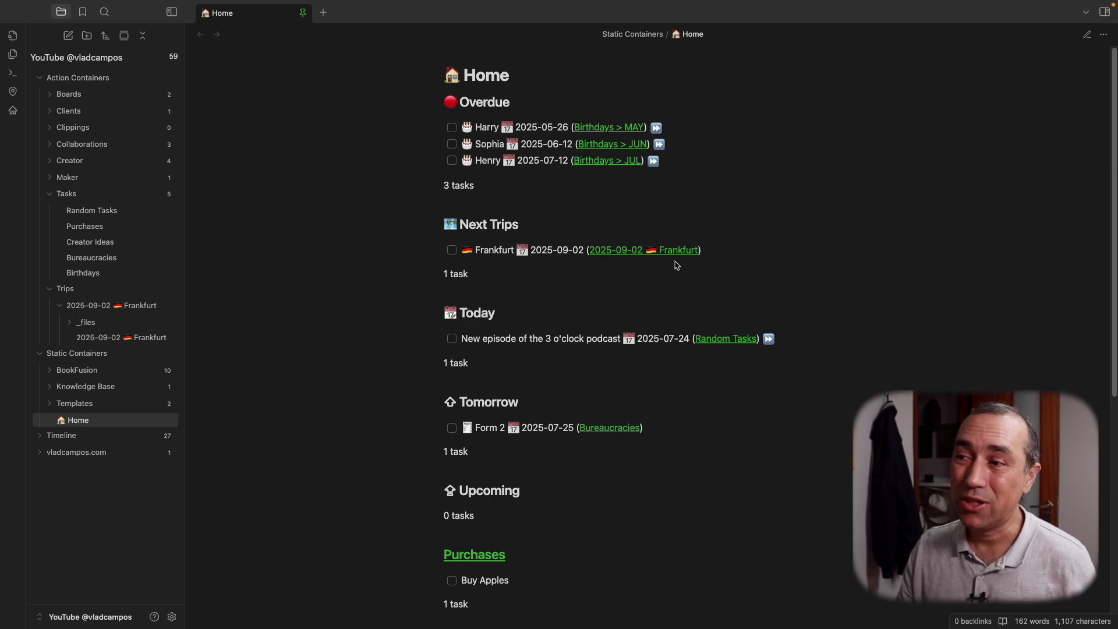
# Step: Reopen the 2025-09-02 Frankfurt note from Next Trips and scroll down to its map
pyautogui.click(622, 250)
pyautogui.scroll(-5, 379, 218)
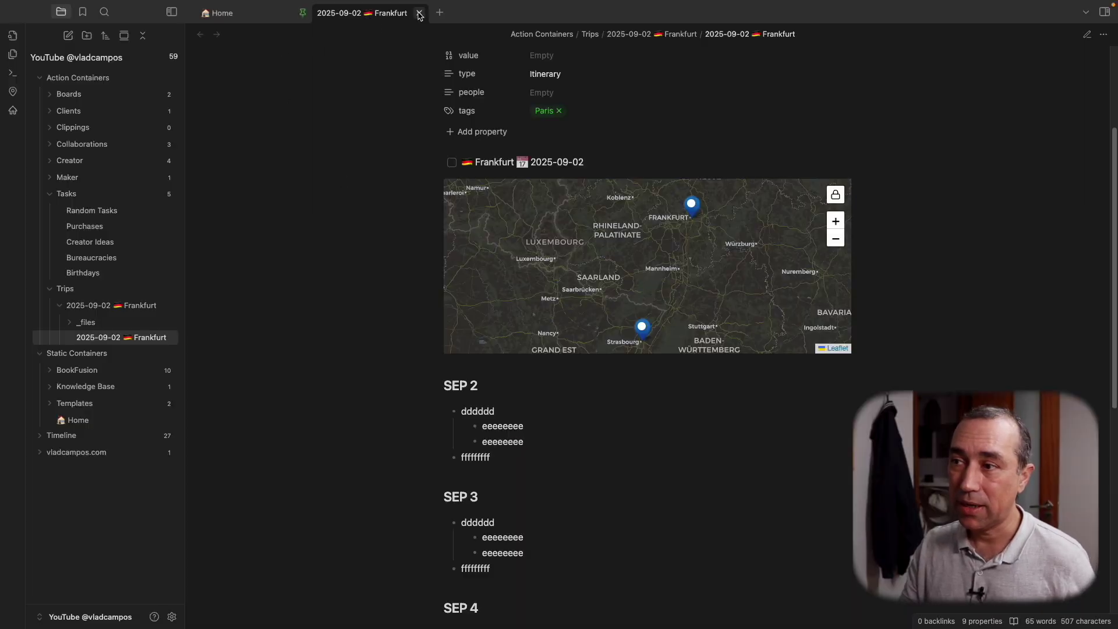
# Step: Close the Frankfurt tab and tick its Next Trips checkbox, leaving 0 tasks listed
pyautogui.click(419, 13)
pyautogui.click(453, 250)
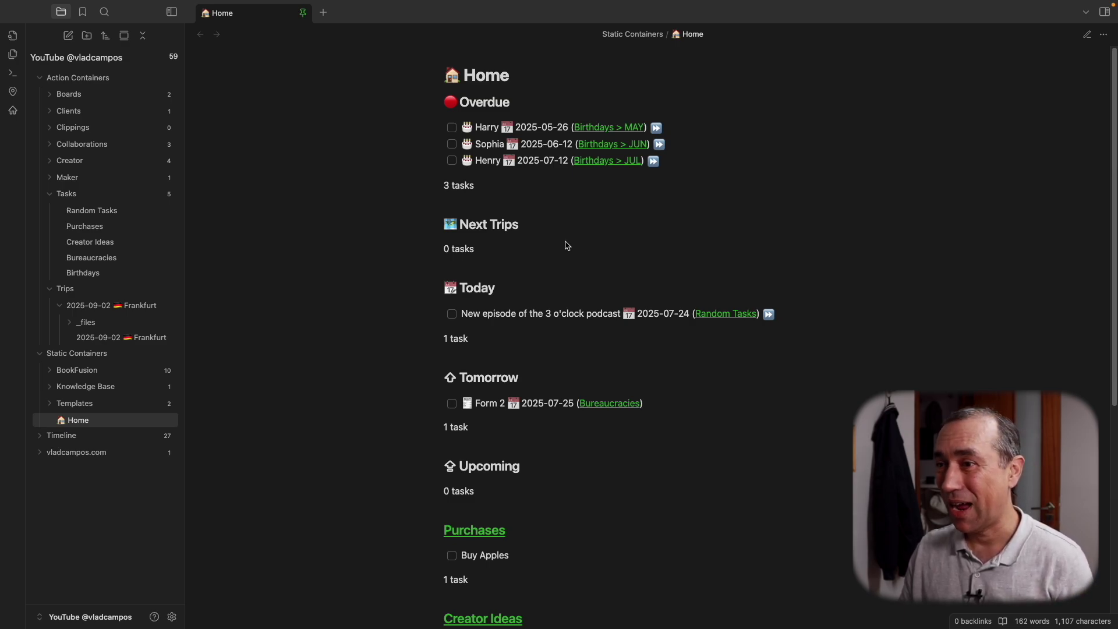
pyautogui.scroll(-1, 848, 367)
pyautogui.scroll(-5, 849, 367)
pyautogui.scroll(5, 849, 367)
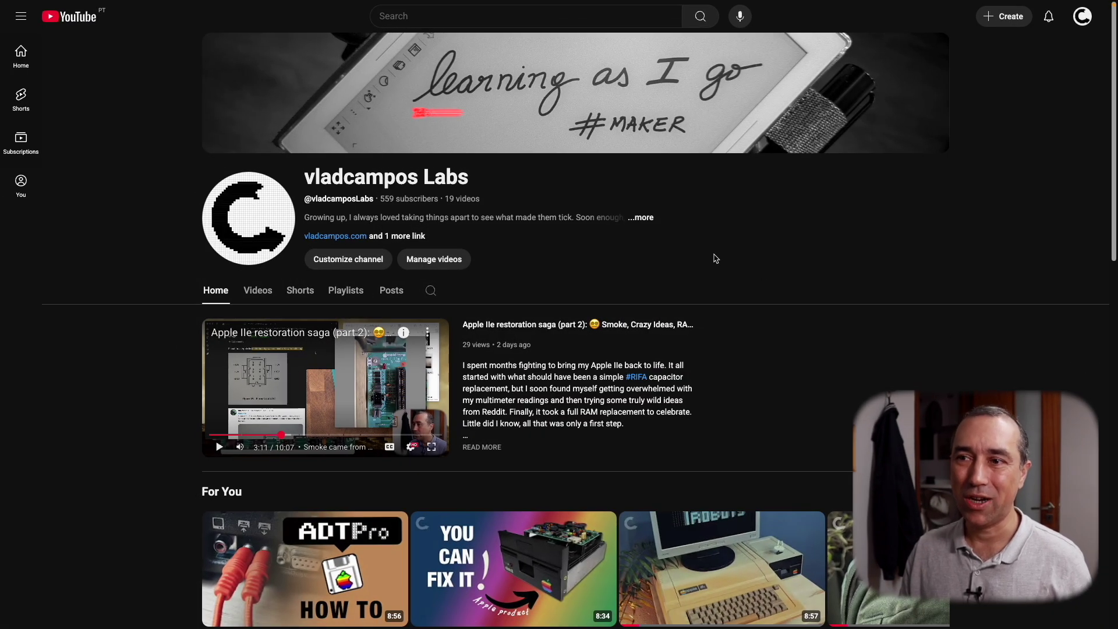
pyautogui.moveTo(310, 200); pyautogui.dragTo(376, 199)
pyautogui.click(1036, 307)
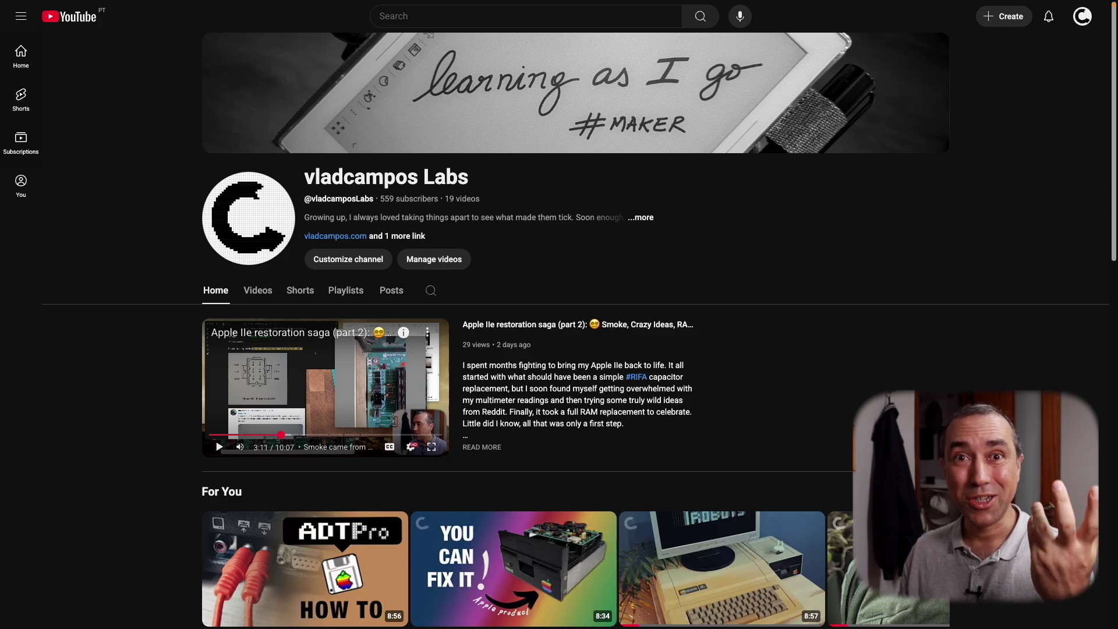
pyautogui.scroll(-3, 560, 326)
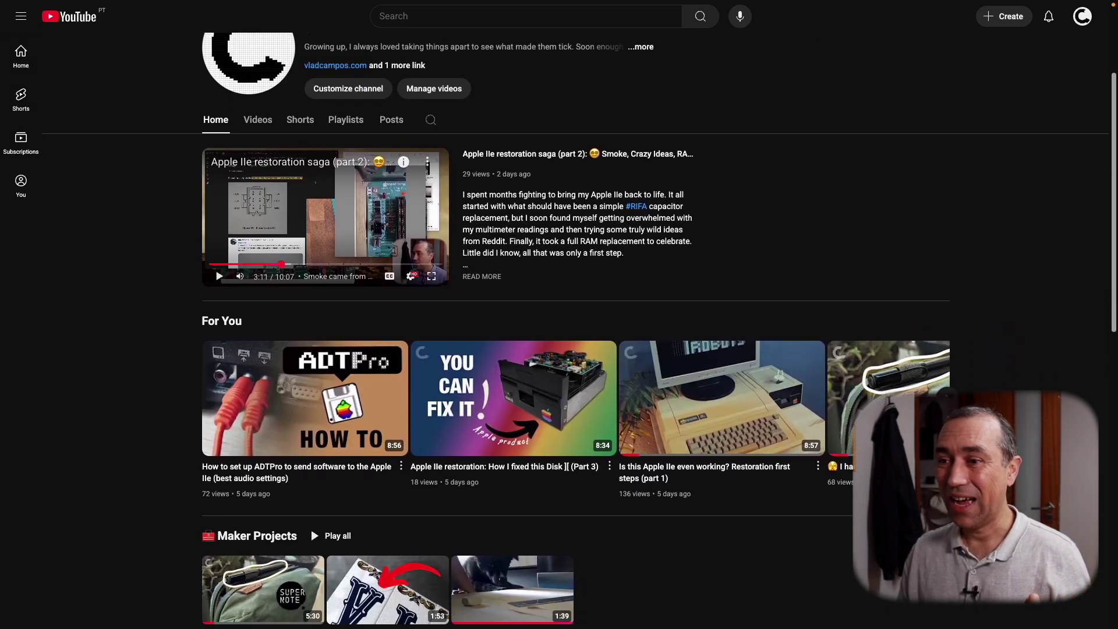
pyautogui.scroll(-1, 559, 327)
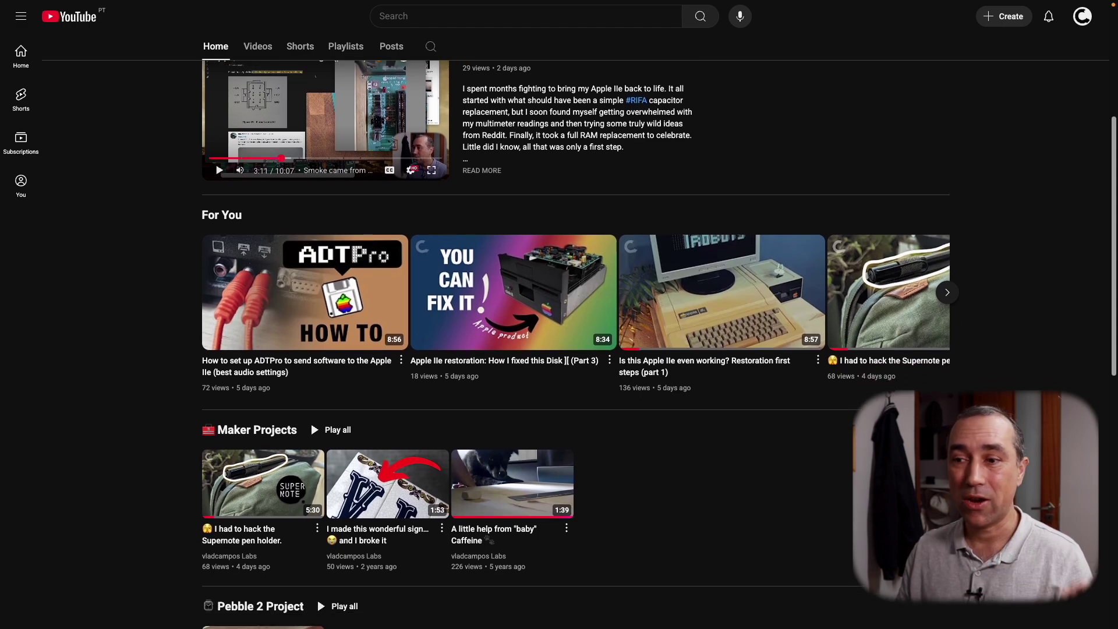
pyautogui.moveTo(253, 488)
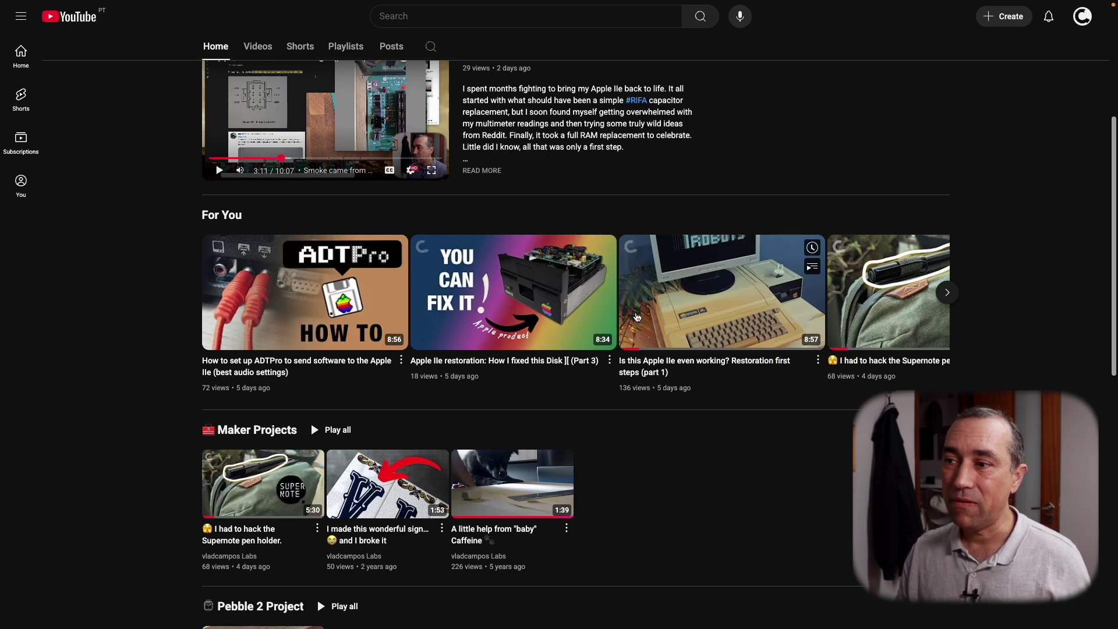
pyautogui.moveTo(771, 318)
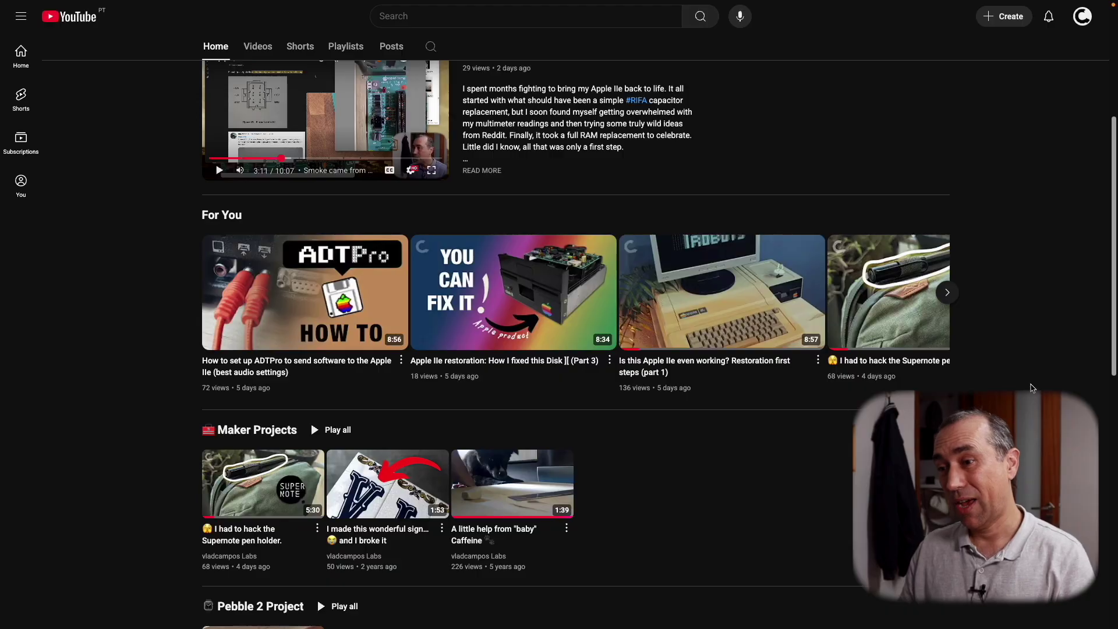
pyautogui.scroll(-6, 1032, 390)
pyautogui.scroll(-3, 1033, 391)
pyautogui.scroll(6, 1033, 390)
pyautogui.scroll(-2, 1033, 391)
pyautogui.scroll(-1, 1032, 391)
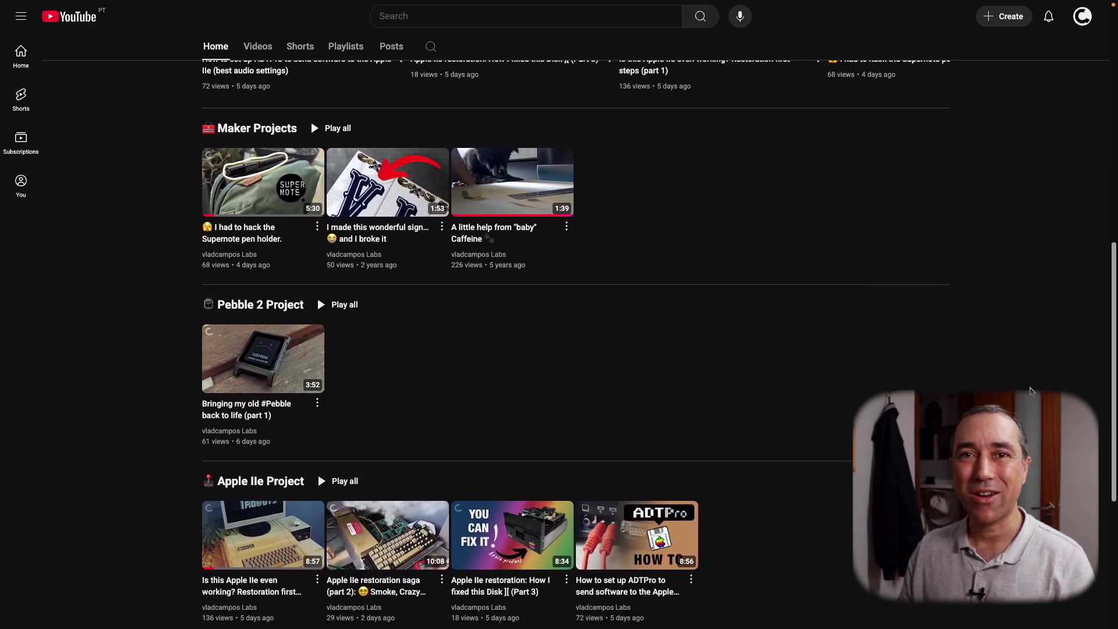
pyautogui.moveTo(252, 320)
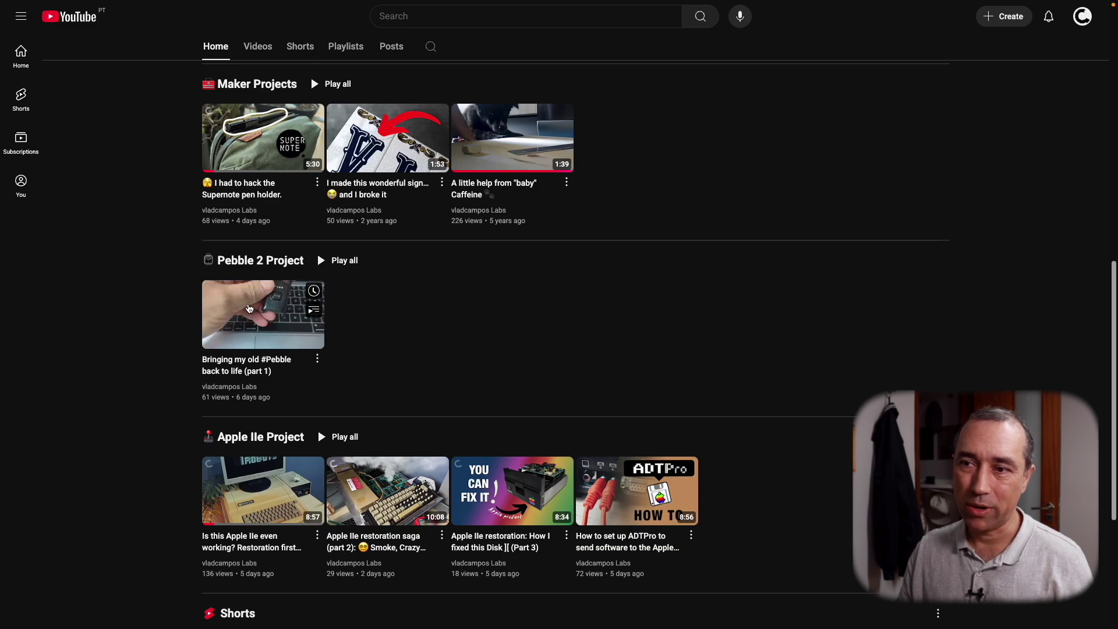
pyautogui.scroll(10, 1027, 346)
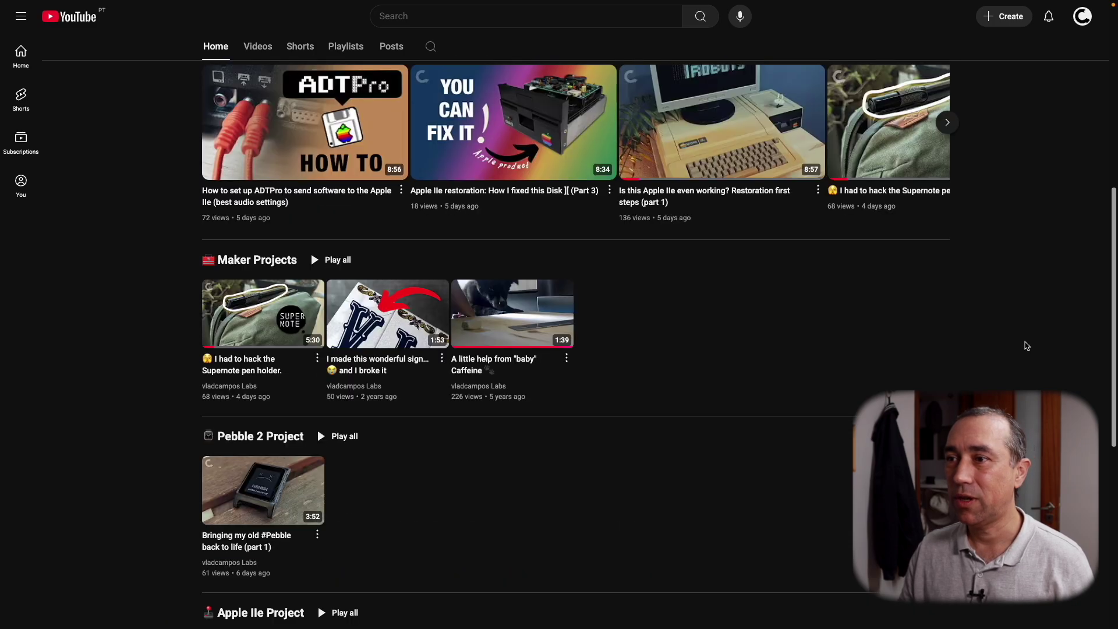